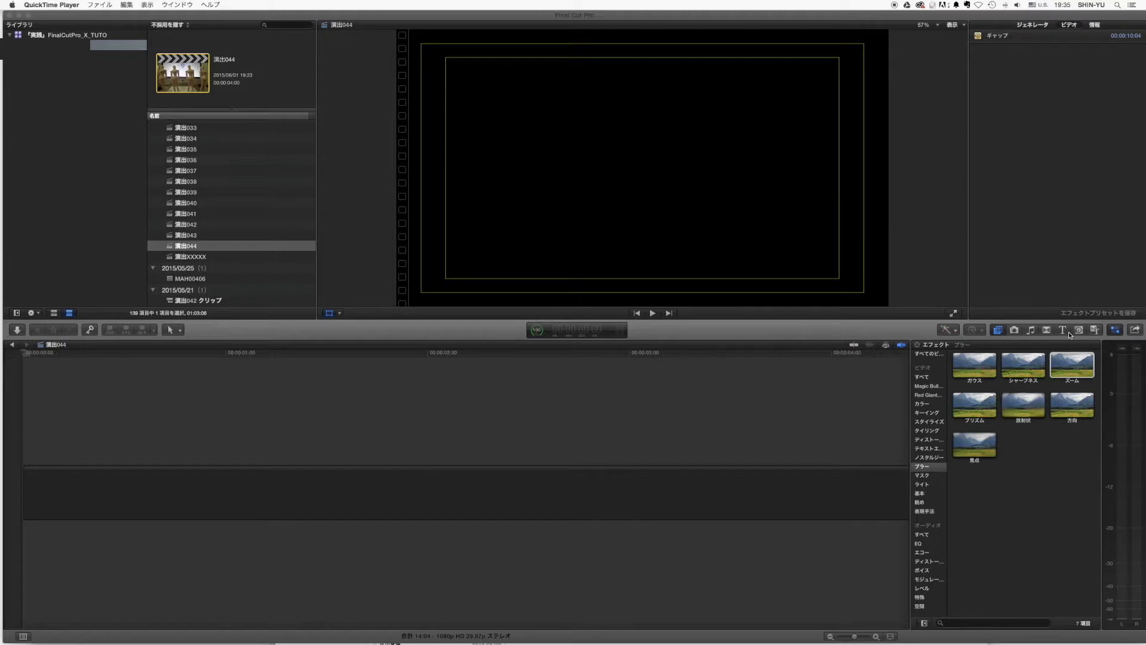
# Step: Browse the generators and drag the インダストリアル background into the timeline
pyautogui.click(1065, 333)
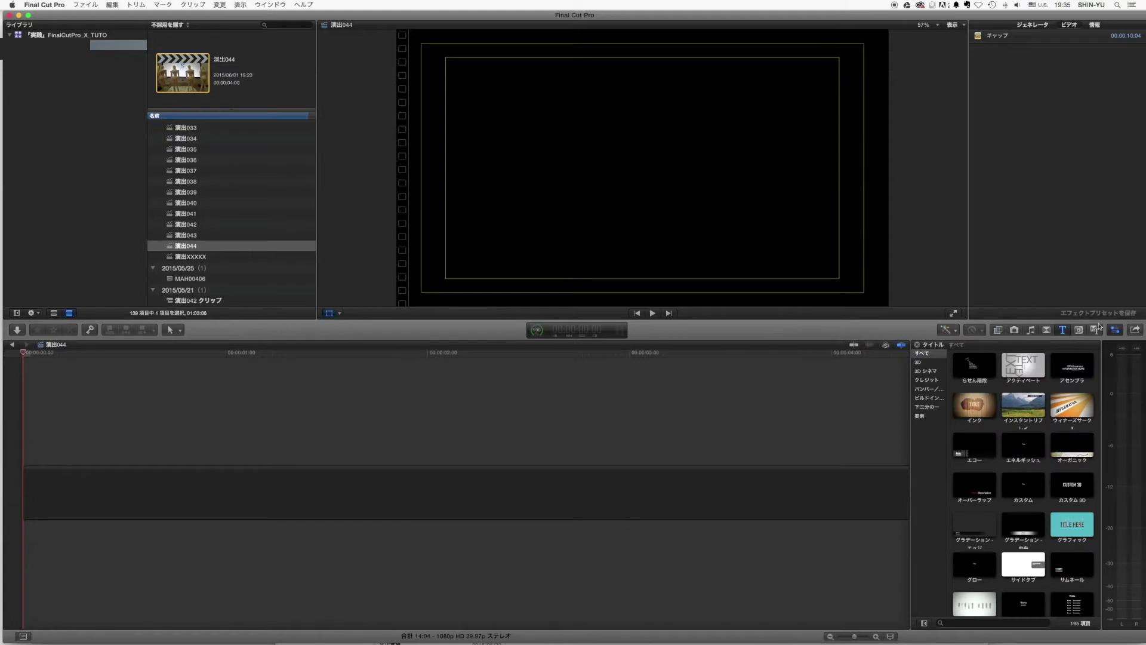
pyautogui.click(1079, 333)
pyautogui.scroll(-5, 967, 451)
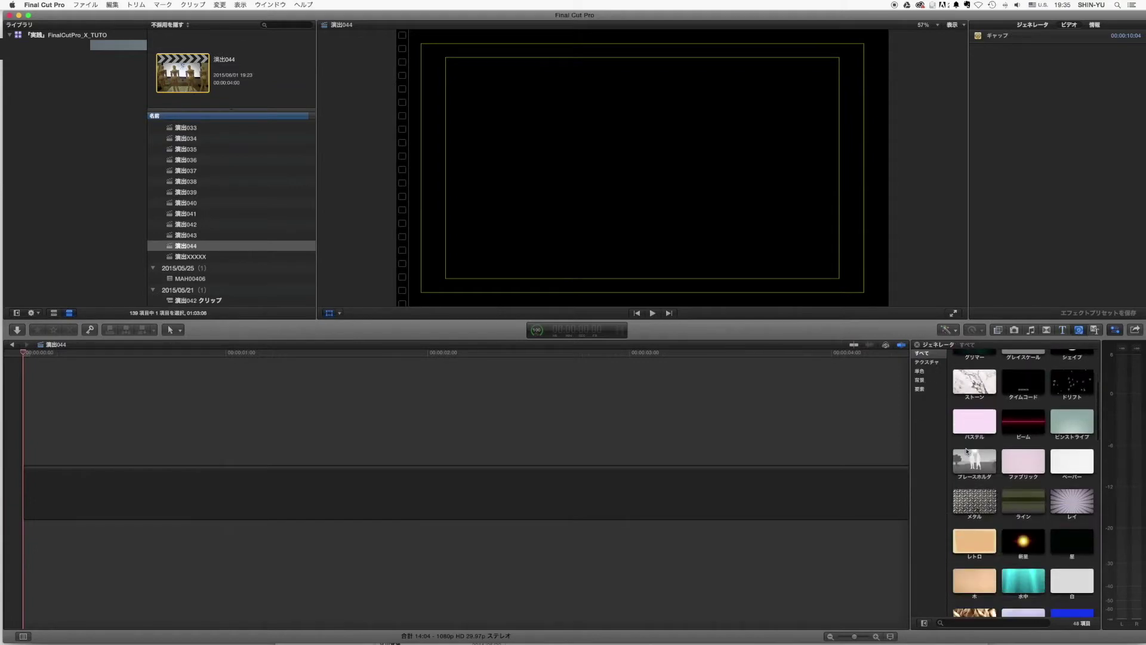
pyautogui.scroll(5, 967, 451)
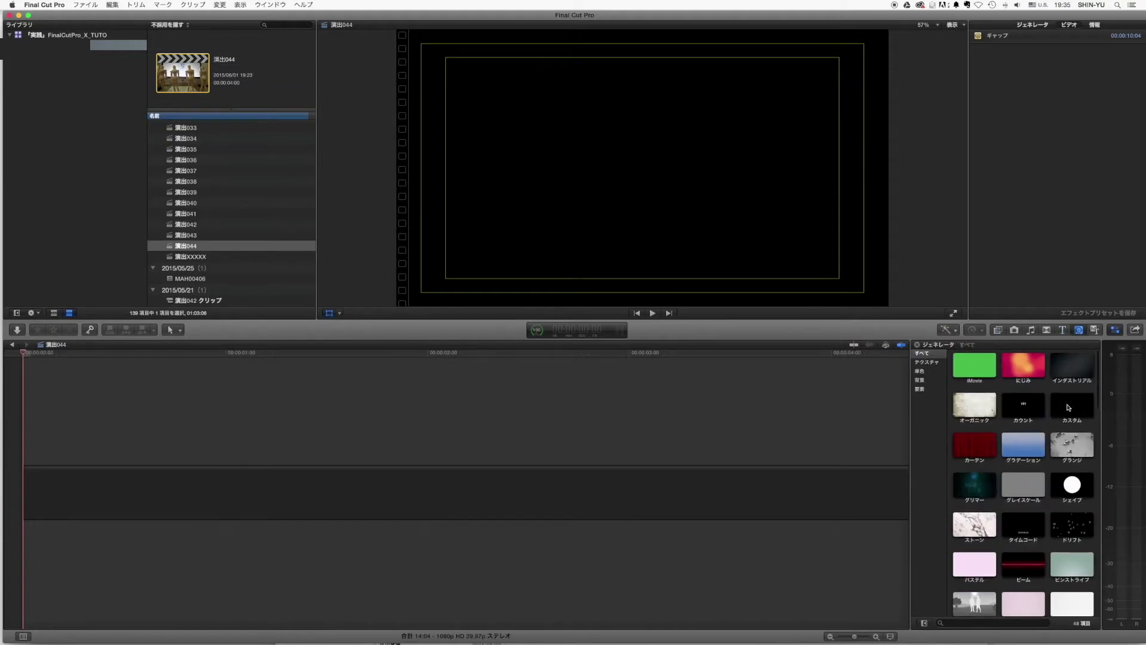
pyautogui.moveTo(1072, 370); pyautogui.dragTo(53, 487)
# Step: Place the インダストリアル background clip, show its inspector, and bring up the Titles browser
pyautogui.moveTo(1072, 376); pyautogui.dragTo(89, 478)
pyautogui.press('super+4')
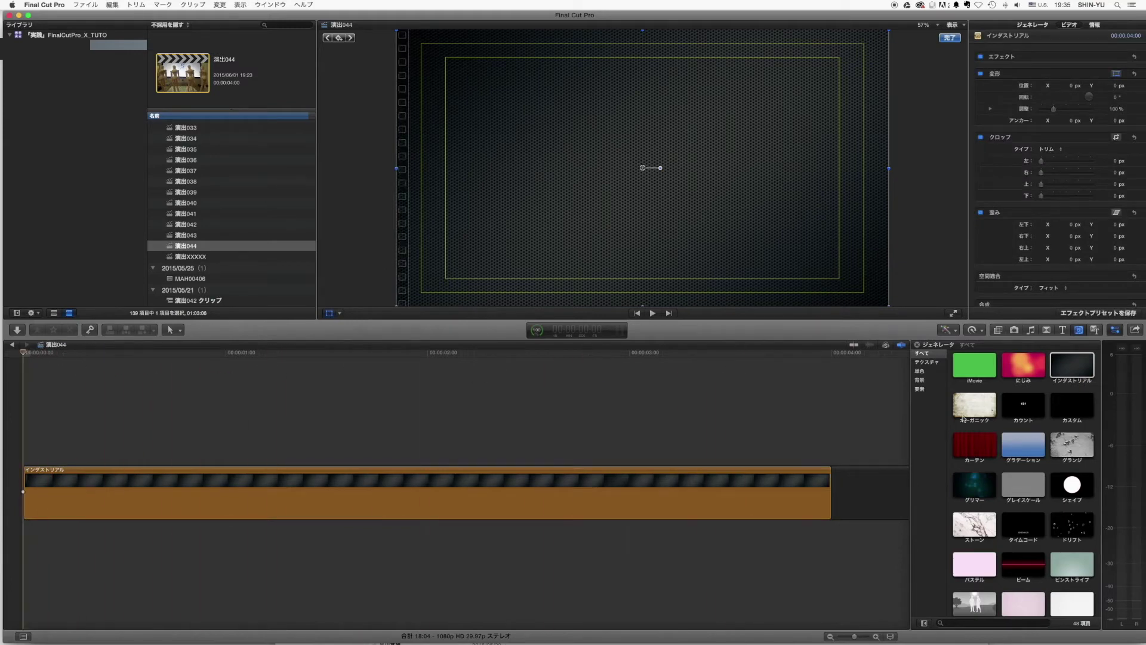
pyautogui.press('alt+super+1')
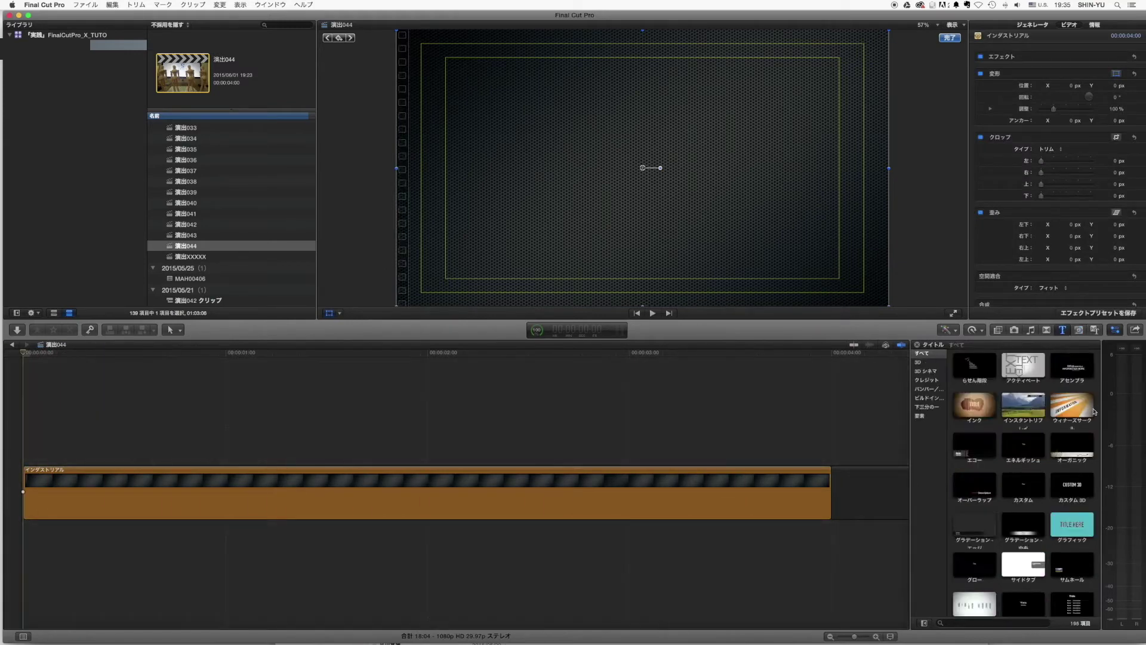
# Step: Add a カスタム title above the background, aligned to the start and trimmed to end at 4:00
pyautogui.click(1003, 490)
pyautogui.moveTo(1014, 486); pyautogui.dragTo(61, 445)
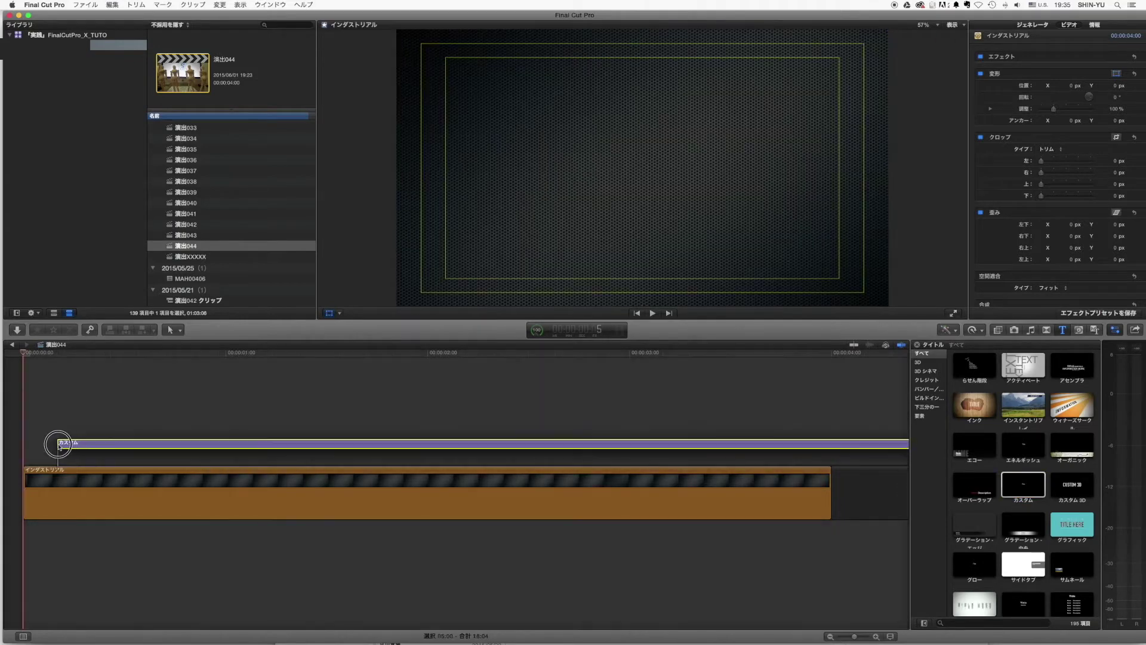
pyautogui.moveTo(61, 445); pyautogui.dragTo(13, 460)
pyautogui.click(834, 353)
pyautogui.moveTo(834, 455); pyautogui.dragTo(854, 459)
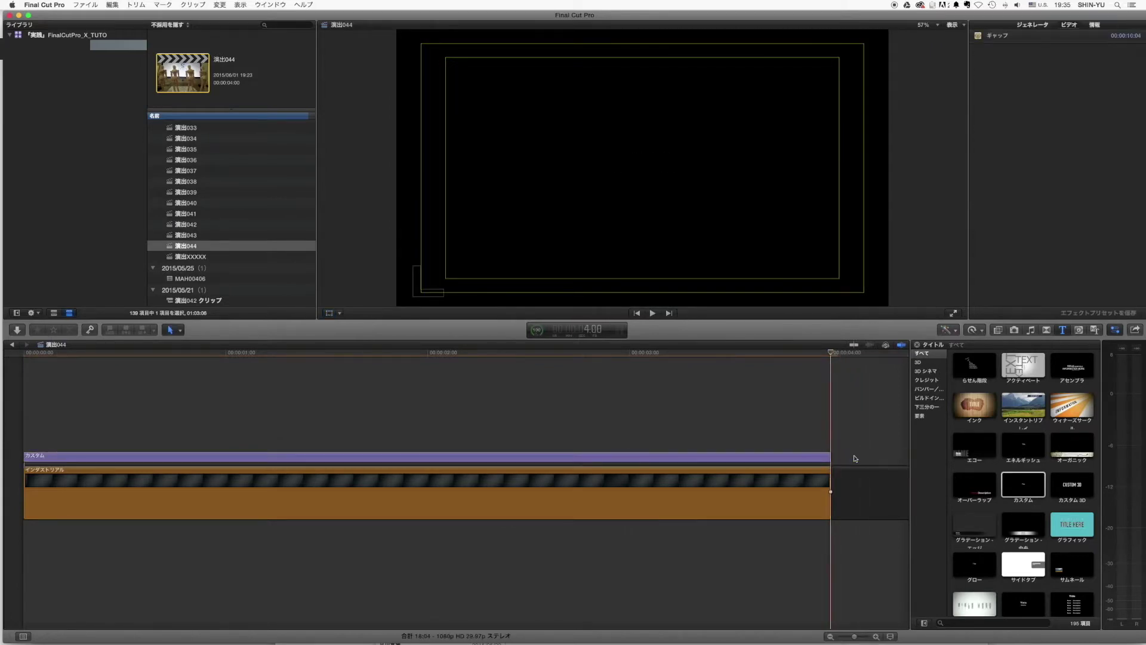
pyautogui.click(50, 355)
pyautogui.click(179, 456)
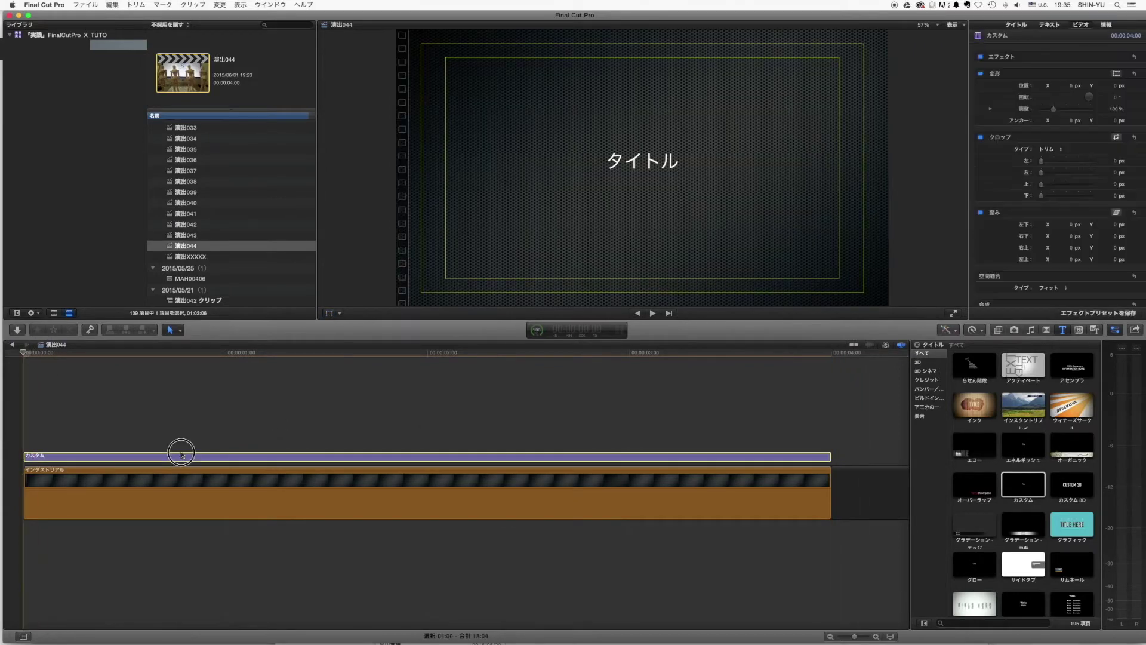
# Step: Replace the placeholder タイトル text with 最強現る
pyautogui.click(1116, 46)
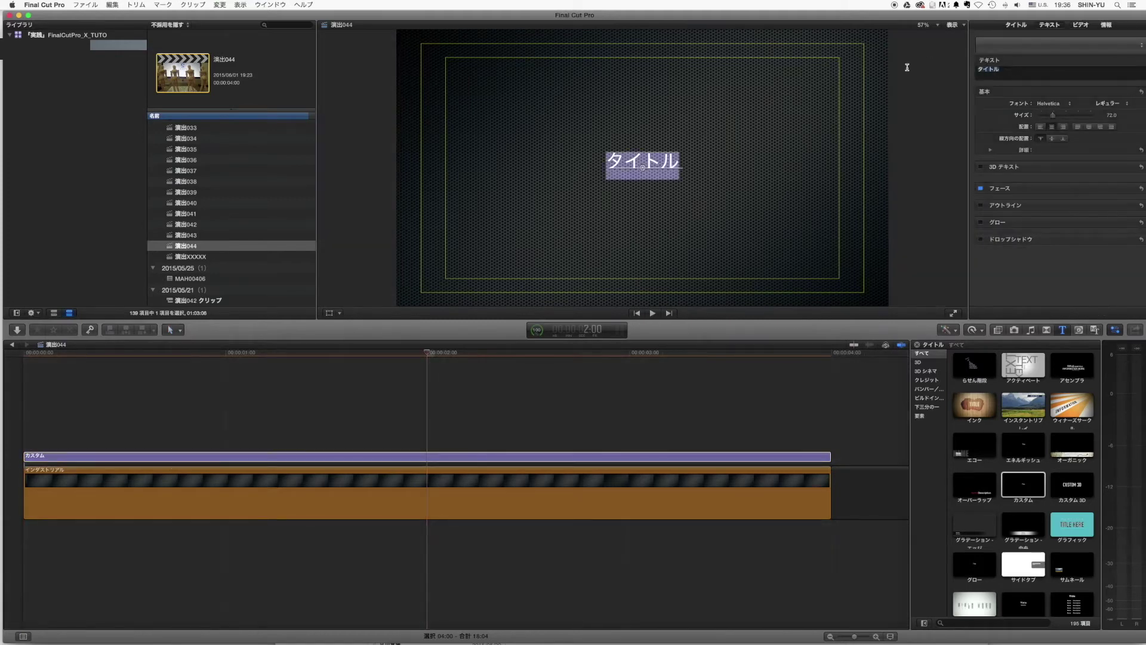
pyautogui.write('さいきょうあらわる')
pyautogui.press('space')
pyautogui.press('Return')
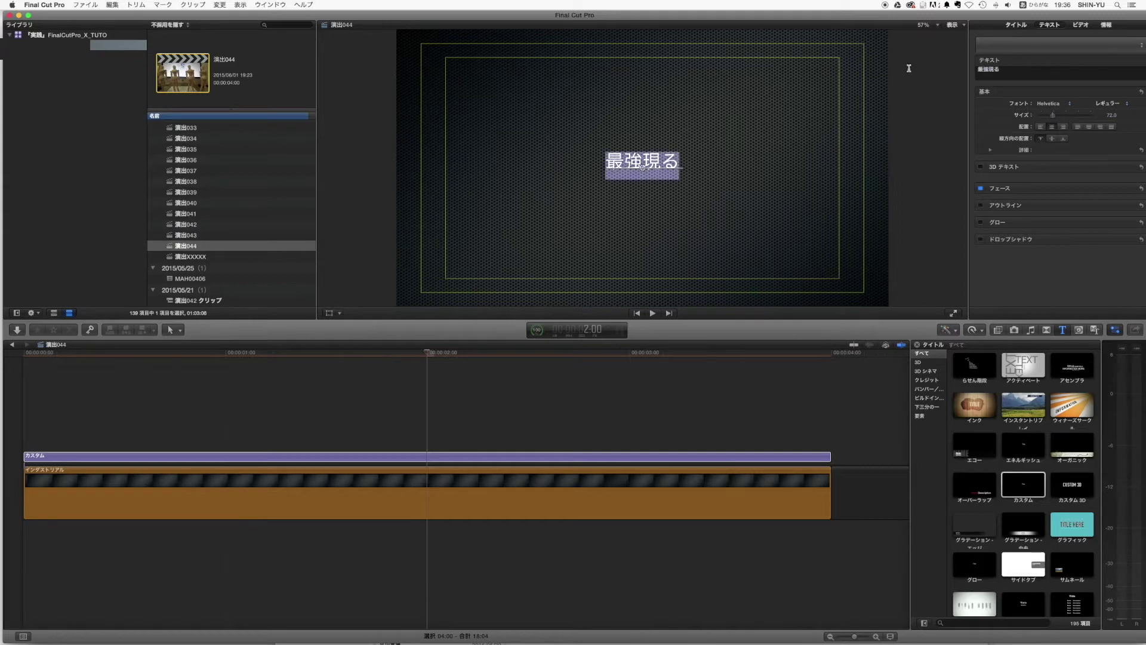
# Step: Set the title font to ヒラギノ角ゴ Std, enlarge it, and reposition it in the frame
pyautogui.click(1058, 106)
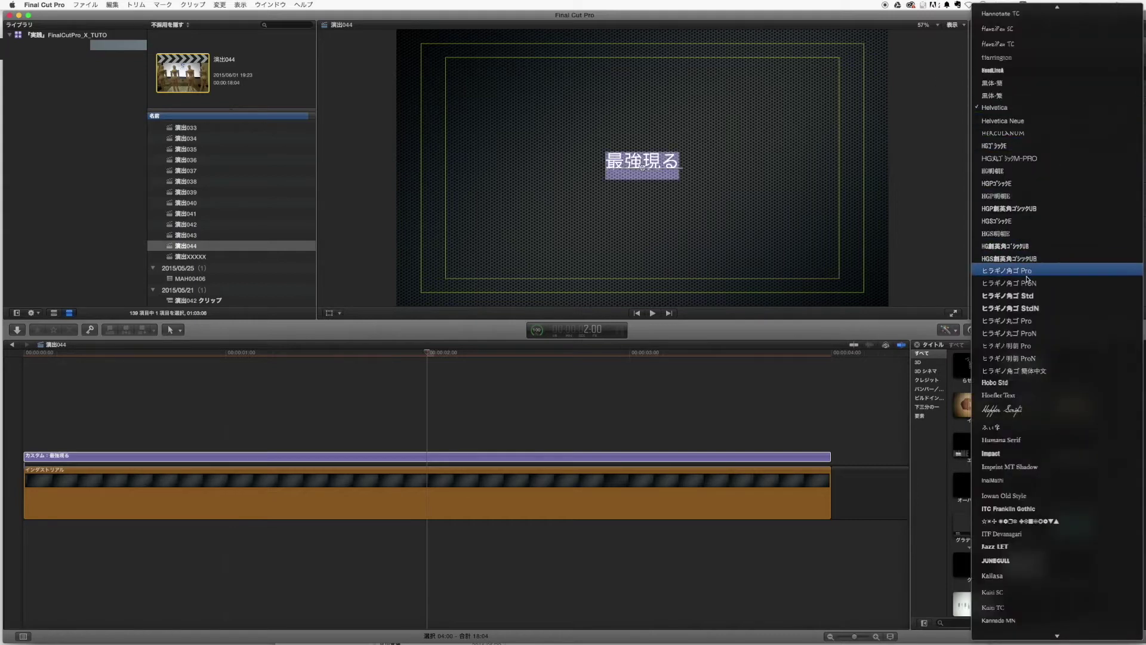
pyautogui.click(1025, 295)
pyautogui.moveTo(1054, 116); pyautogui.dragTo(1102, 113)
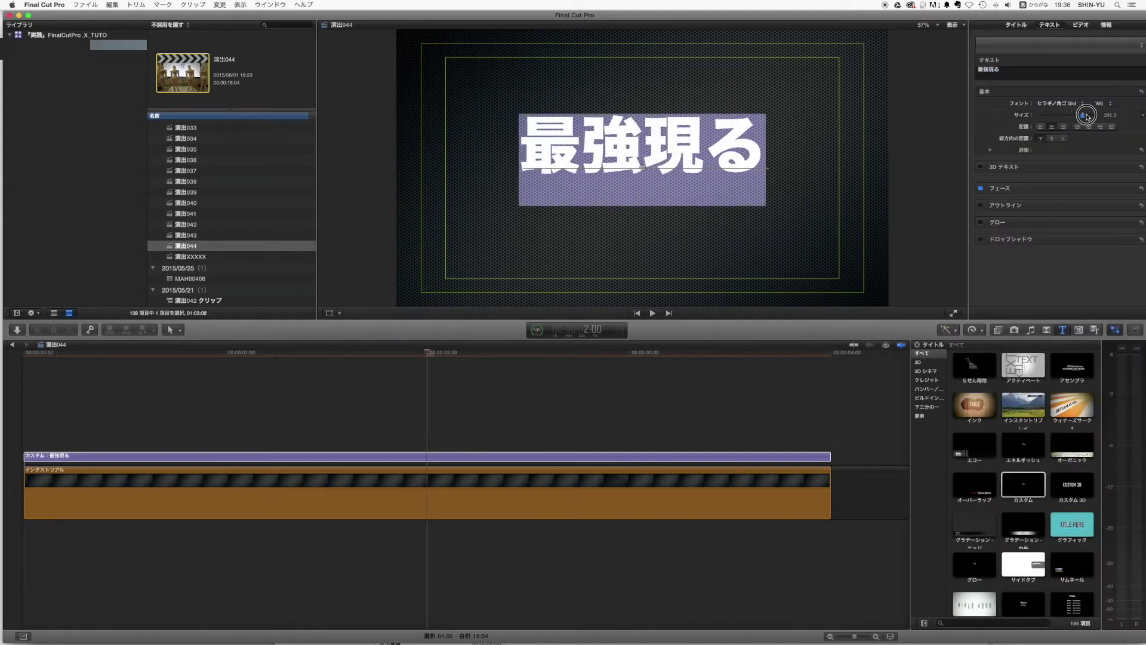
pyautogui.moveTo(642, 166); pyautogui.dragTo(639, 185)
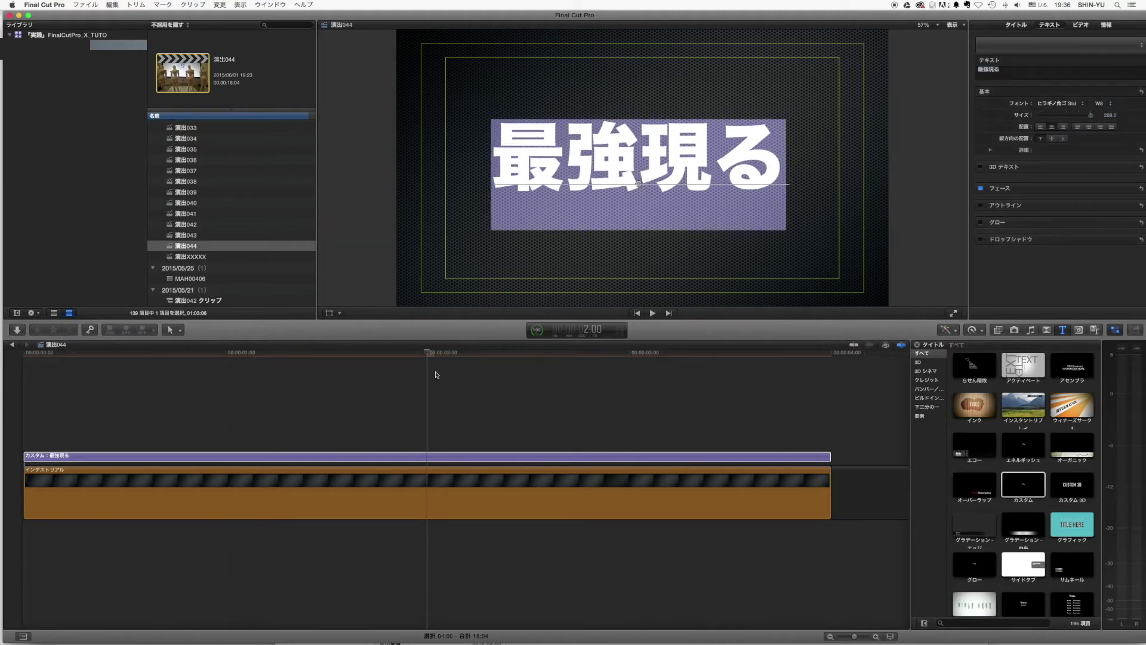
pyautogui.click(436, 374)
pyautogui.click(10, 365)
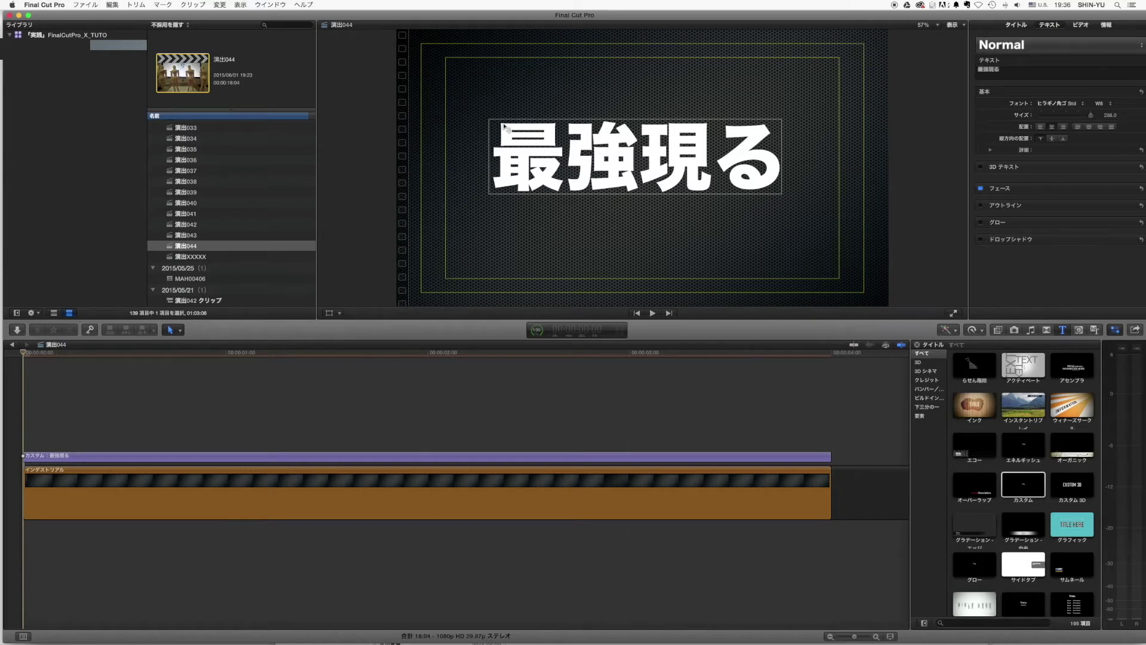
# Step: Reduce the title size to 271, preview it, and enable its on-screen transform
pyautogui.moveTo(1093, 117); pyautogui.dragTo(1088, 116)
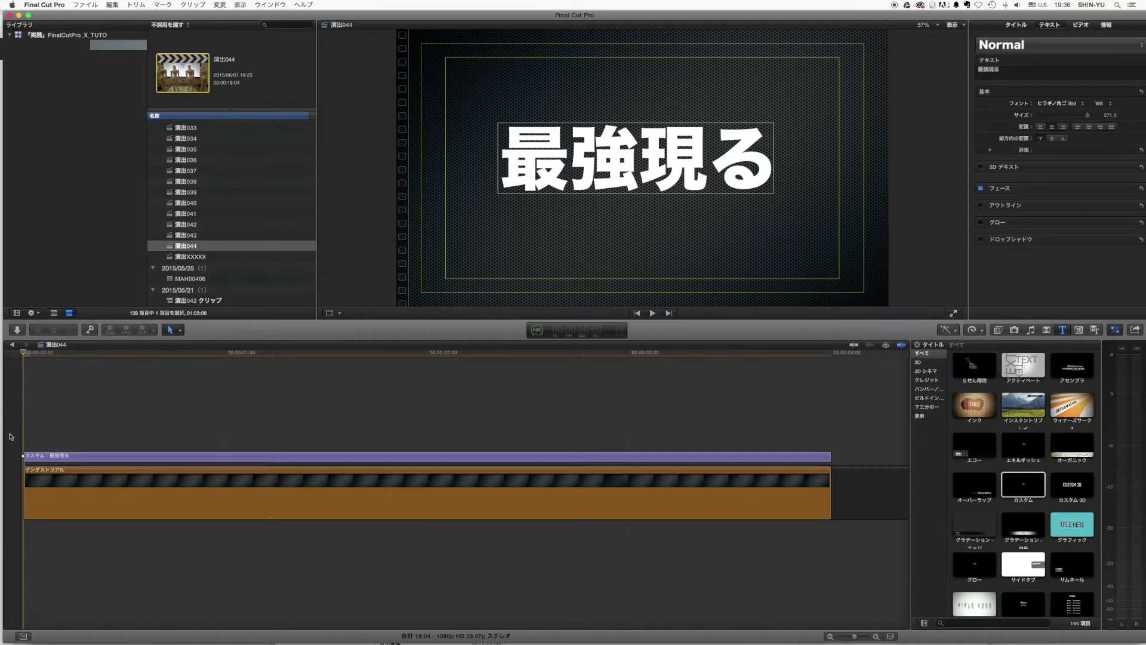
pyautogui.click(34, 457)
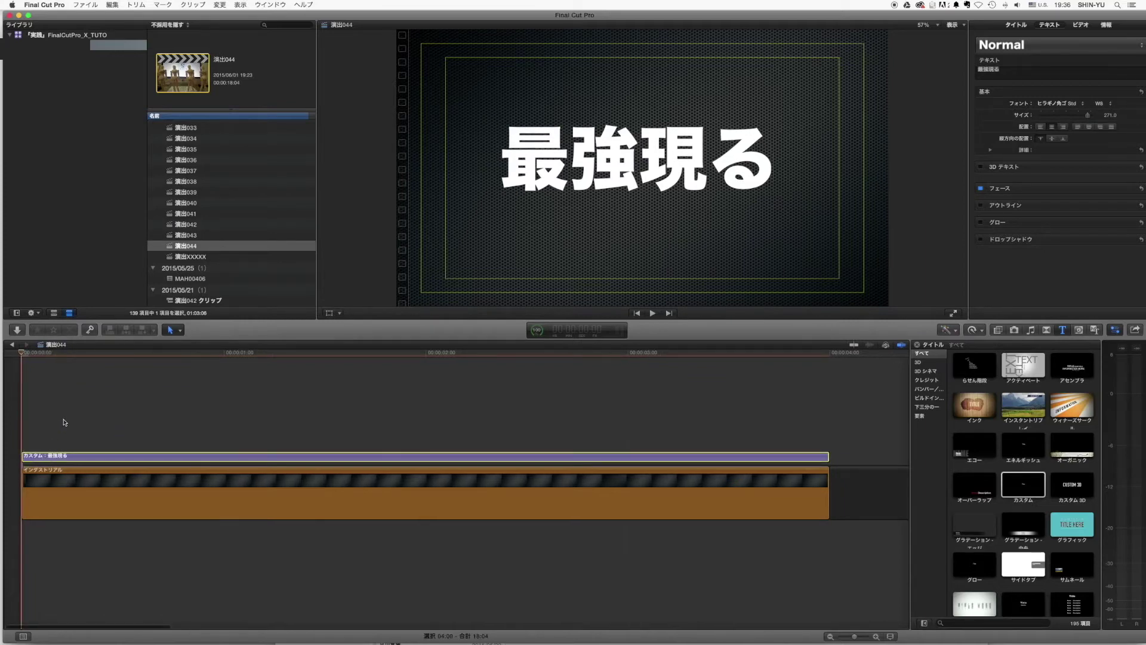
pyautogui.press('space')
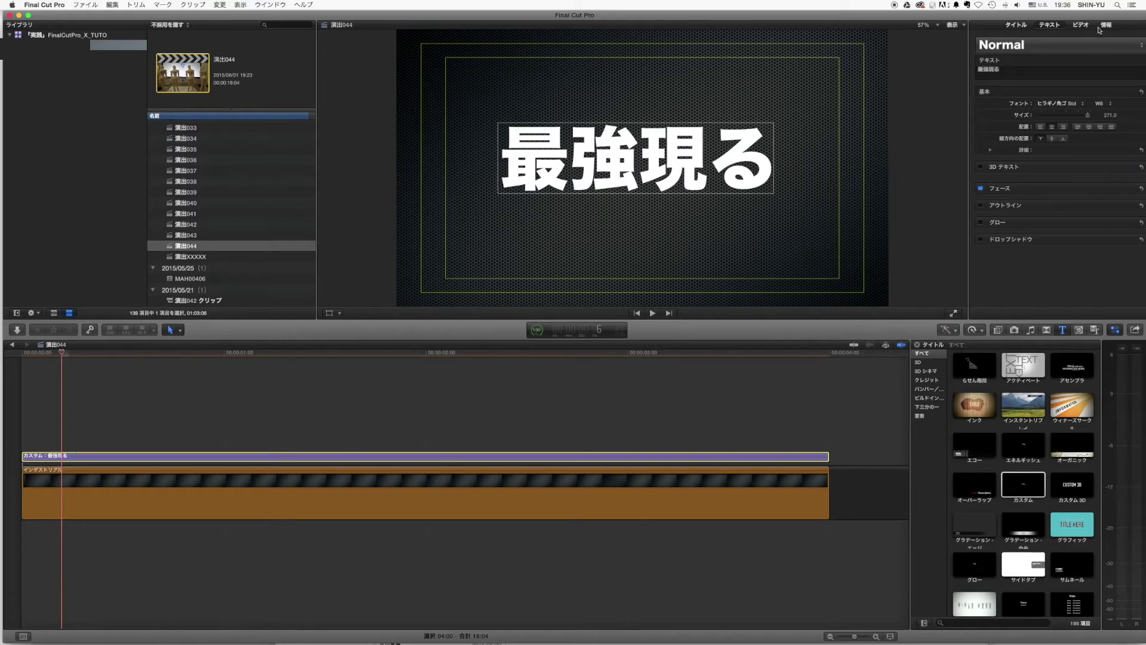
pyautogui.click(1080, 26)
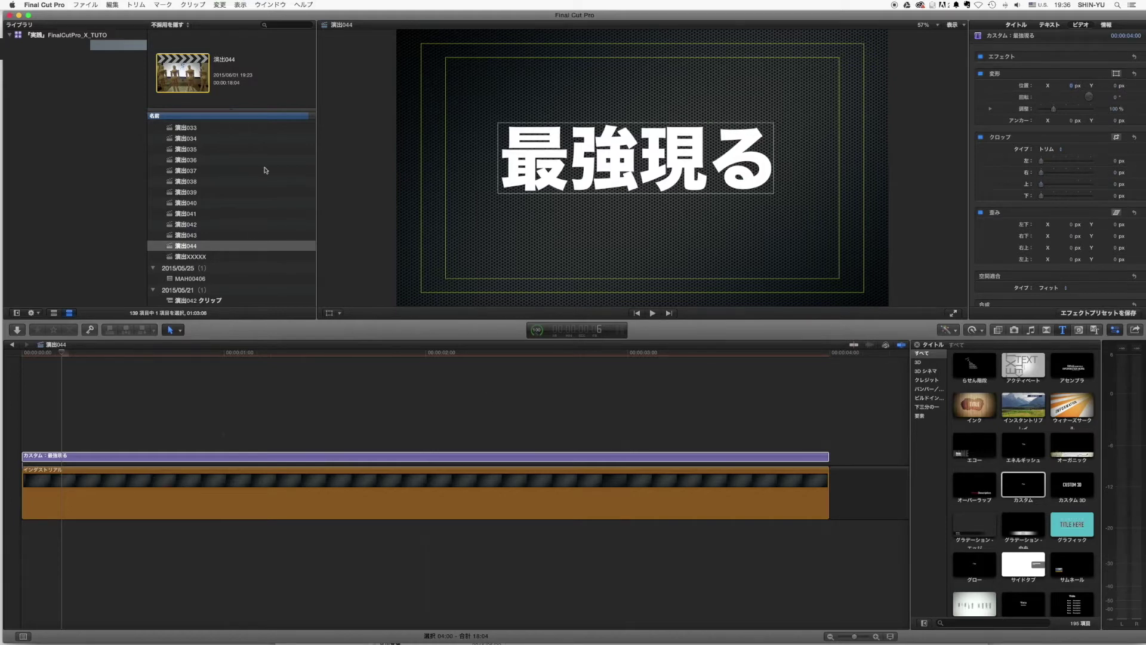
pyautogui.click(328, 312)
# Step: Keyframe the title at 100% scale, then start it at 400% shifted down to Y -118 px
pyautogui.click(1132, 109)
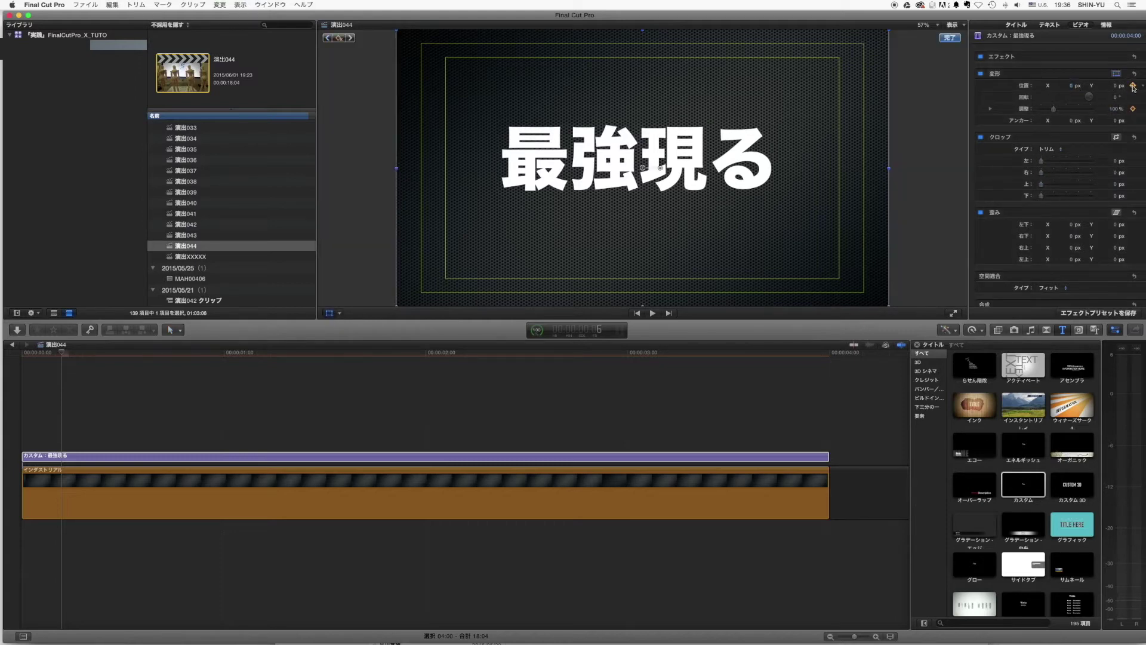
pyautogui.press('Home')
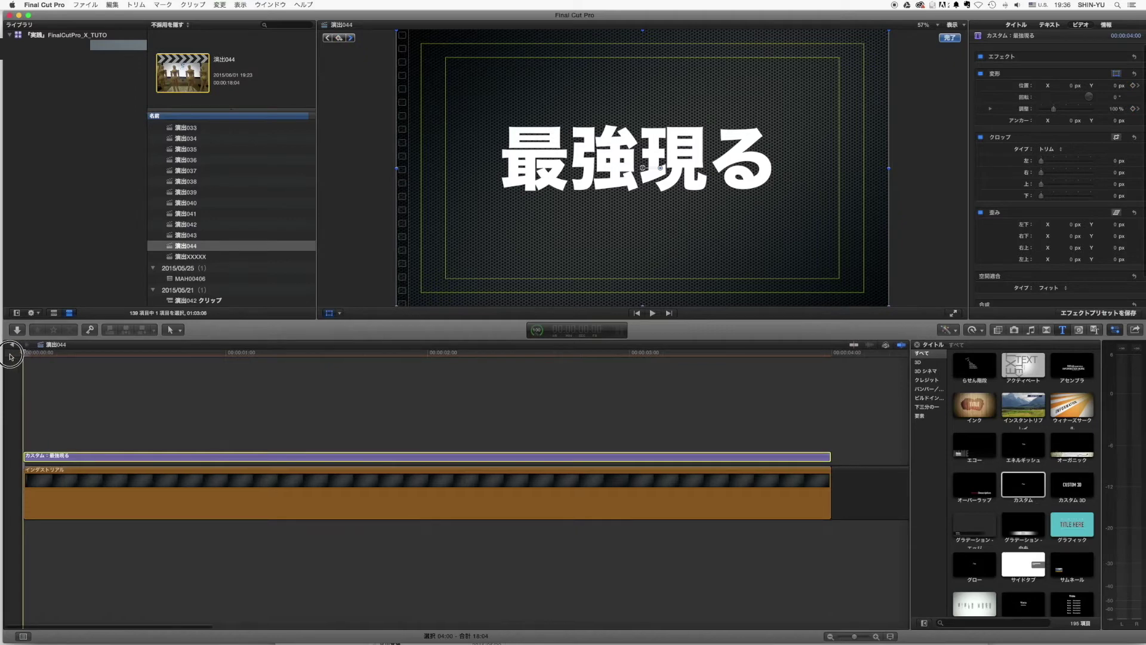
pyautogui.moveTo(1055, 108); pyautogui.dragTo(1144, 109)
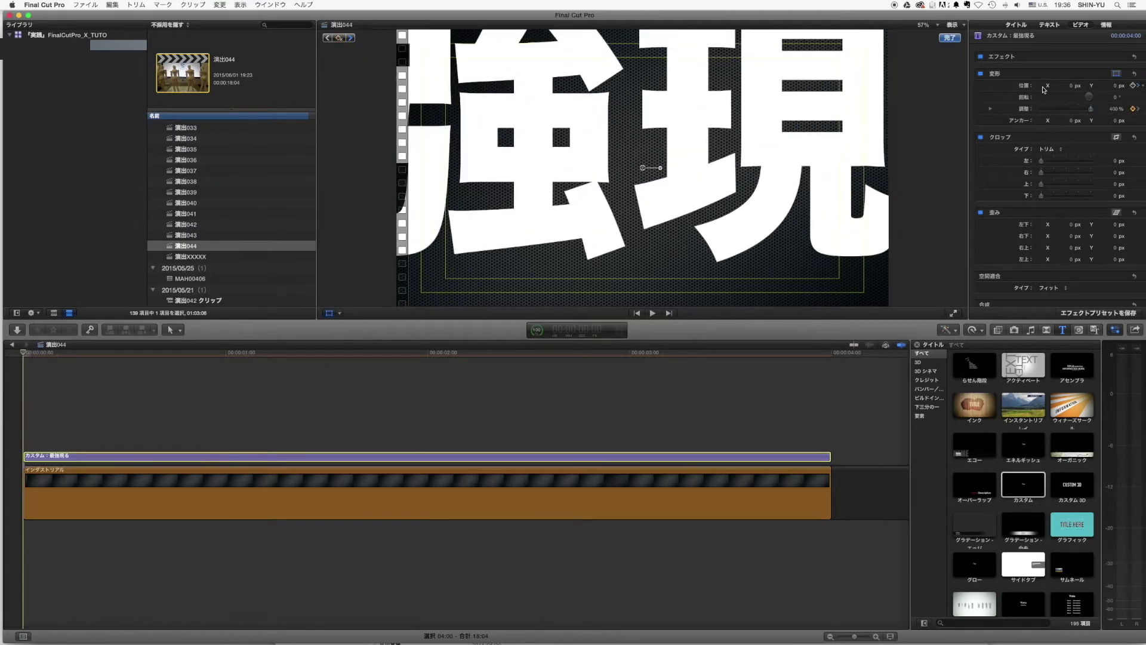
pyautogui.moveTo(1117, 88); pyautogui.dragTo(1117, 149)
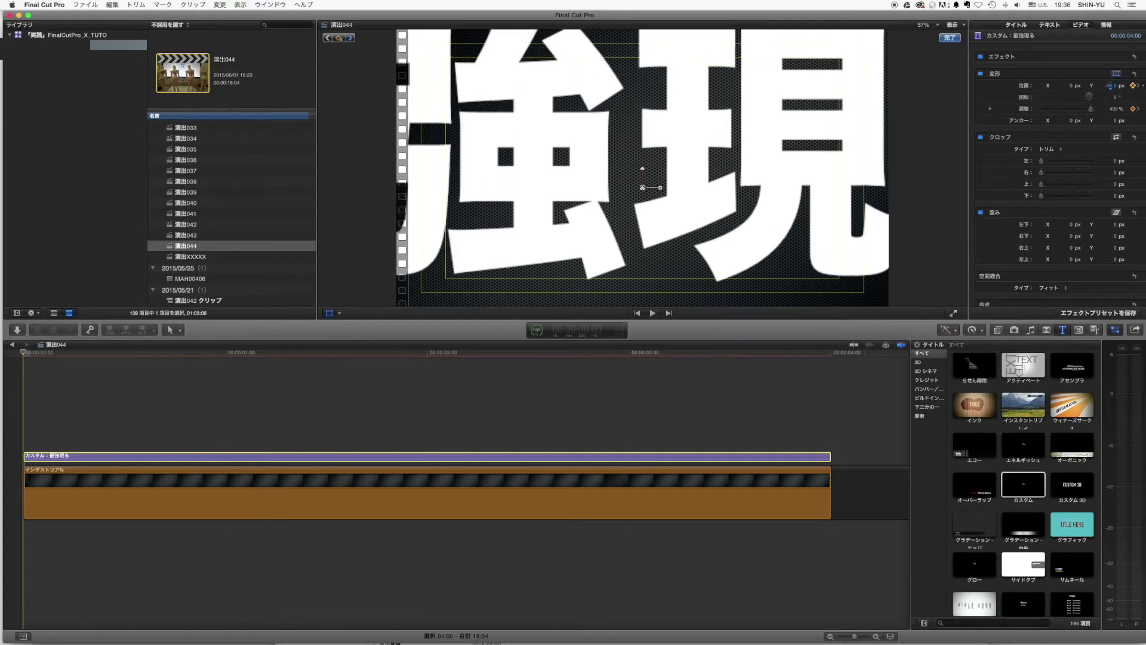
pyautogui.moveTo(1110, 85); pyautogui.dragTo(1111, 94)
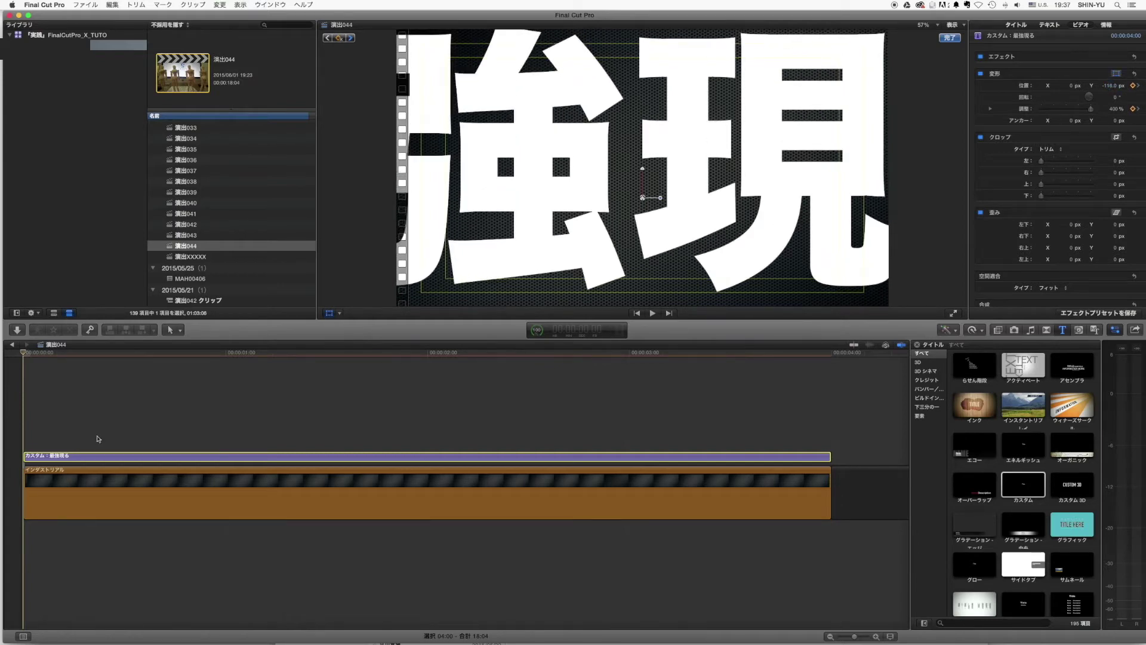
pyautogui.press('space')
pyautogui.press('space')
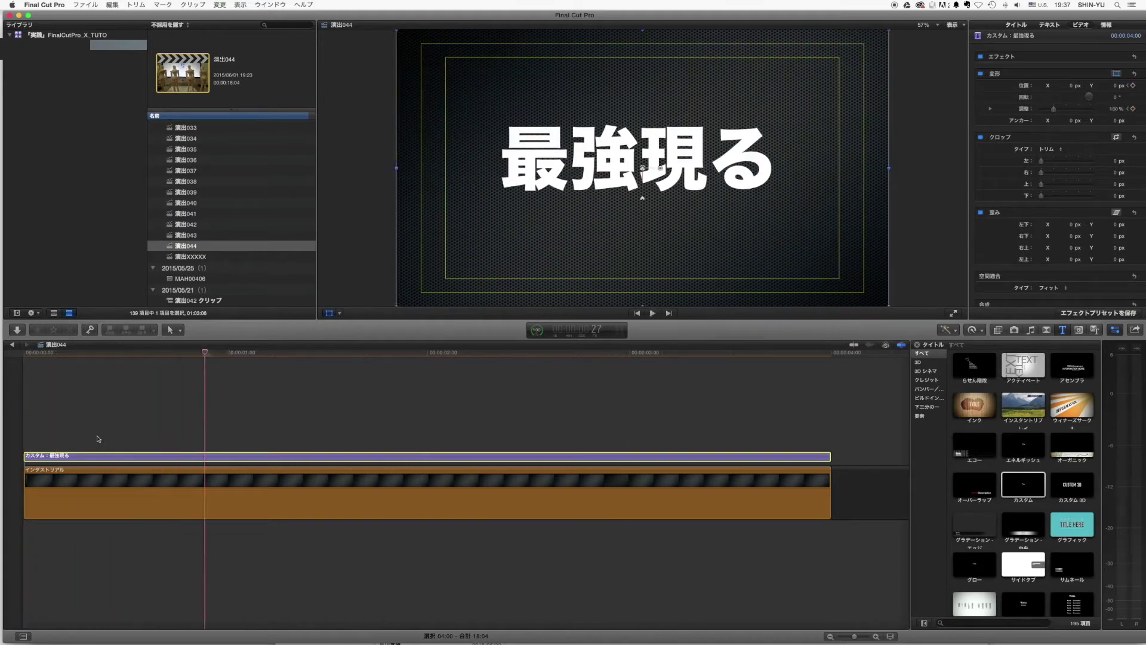
pyautogui.click(31, 354)
pyautogui.press('space')
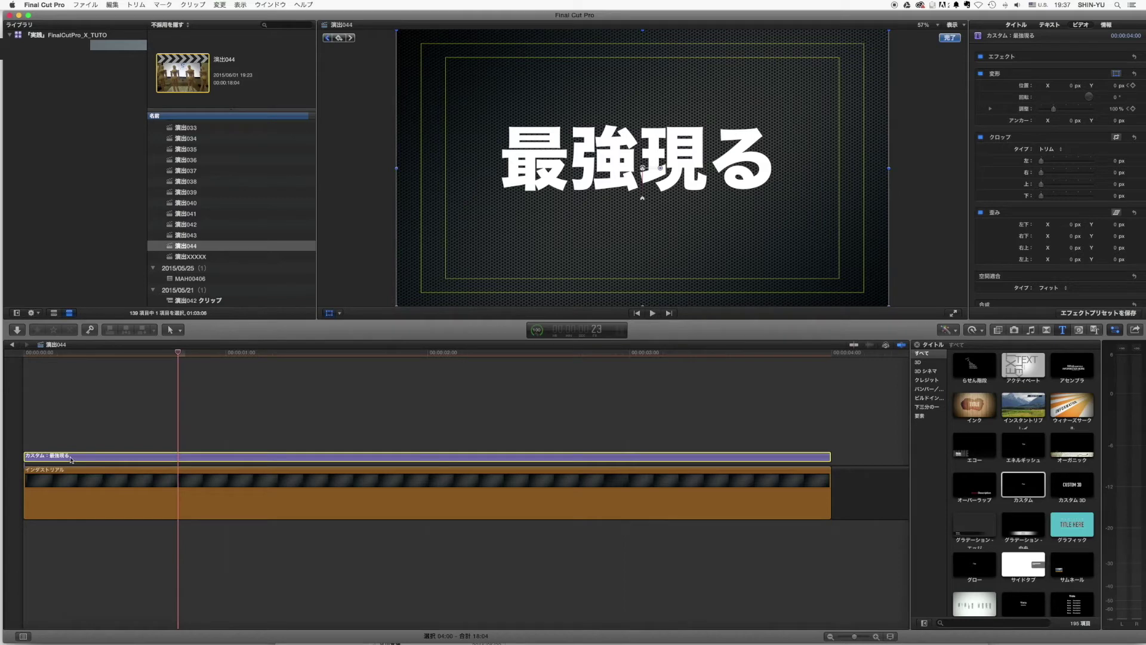
pyautogui.click(47, 354)
pyautogui.press('space')
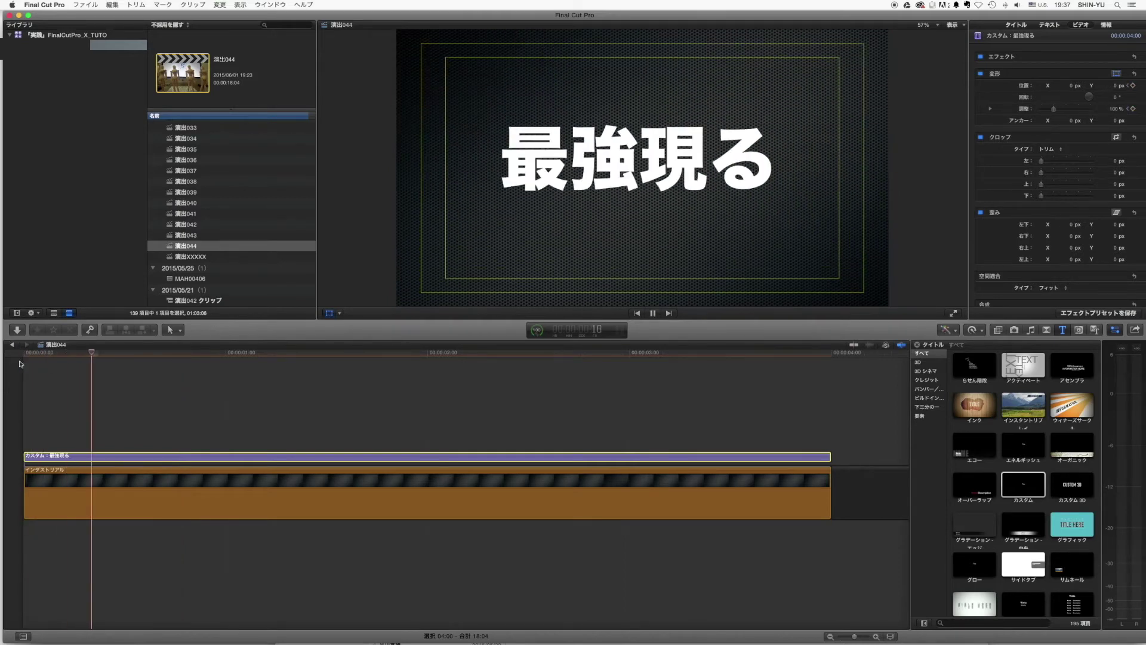
pyautogui.press('space')
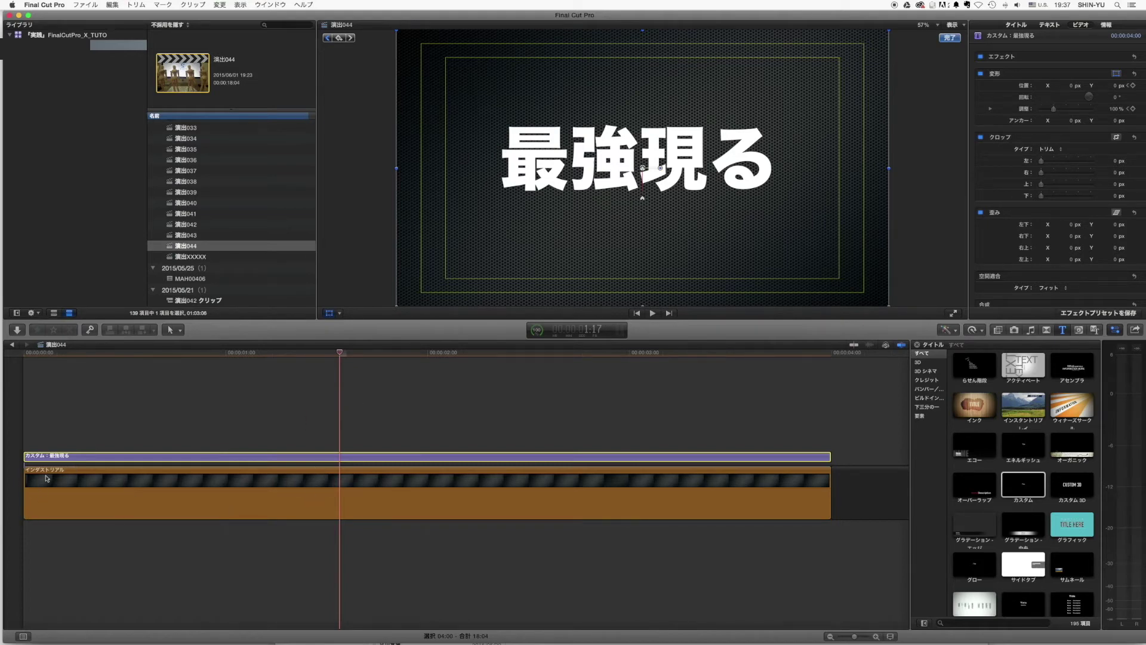
pyautogui.rightClick(77, 458)
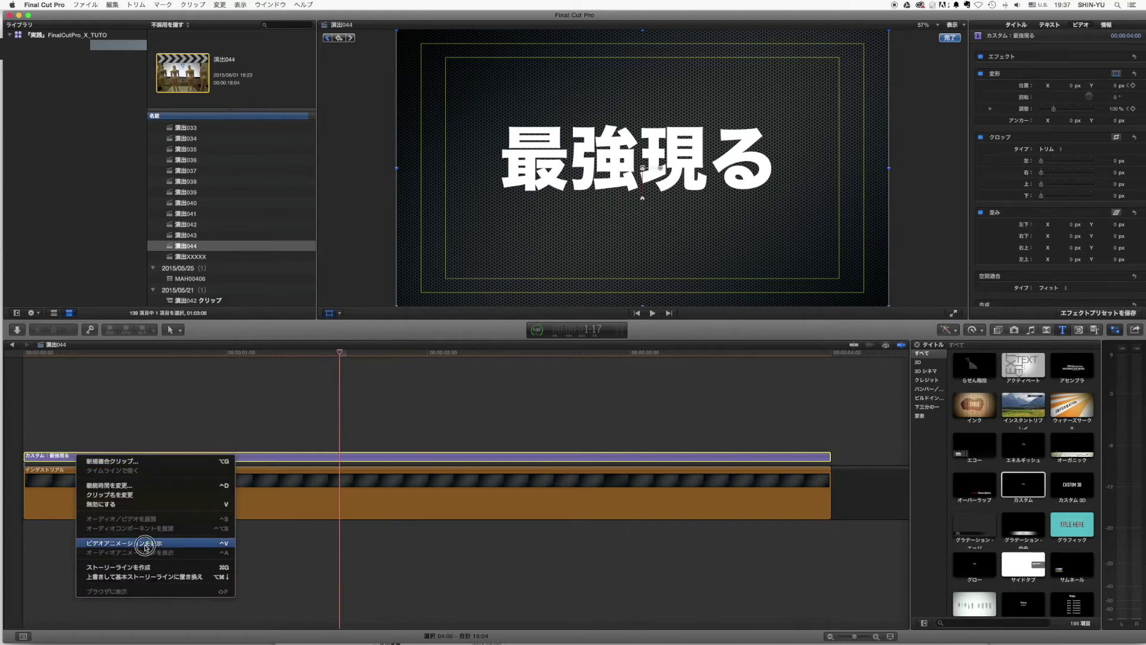
# Step: Show the title's transform keyframes and blade the clip at the last scale keyframe
pyautogui.click(146, 545)
pyautogui.click(63, 352)
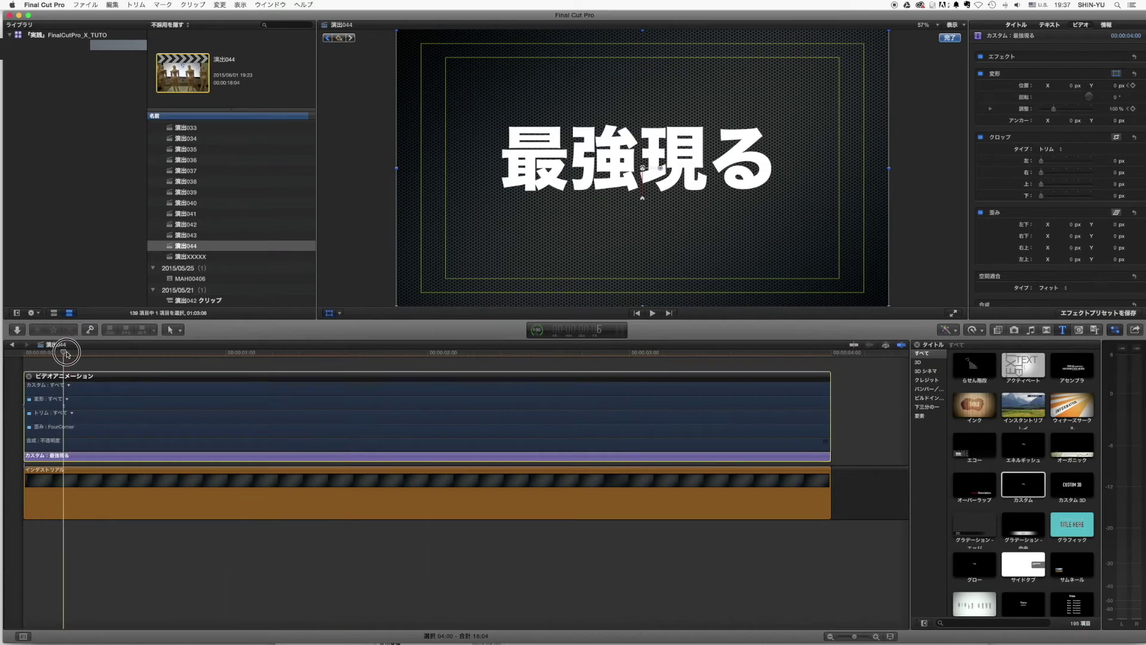
pyautogui.click(64, 405)
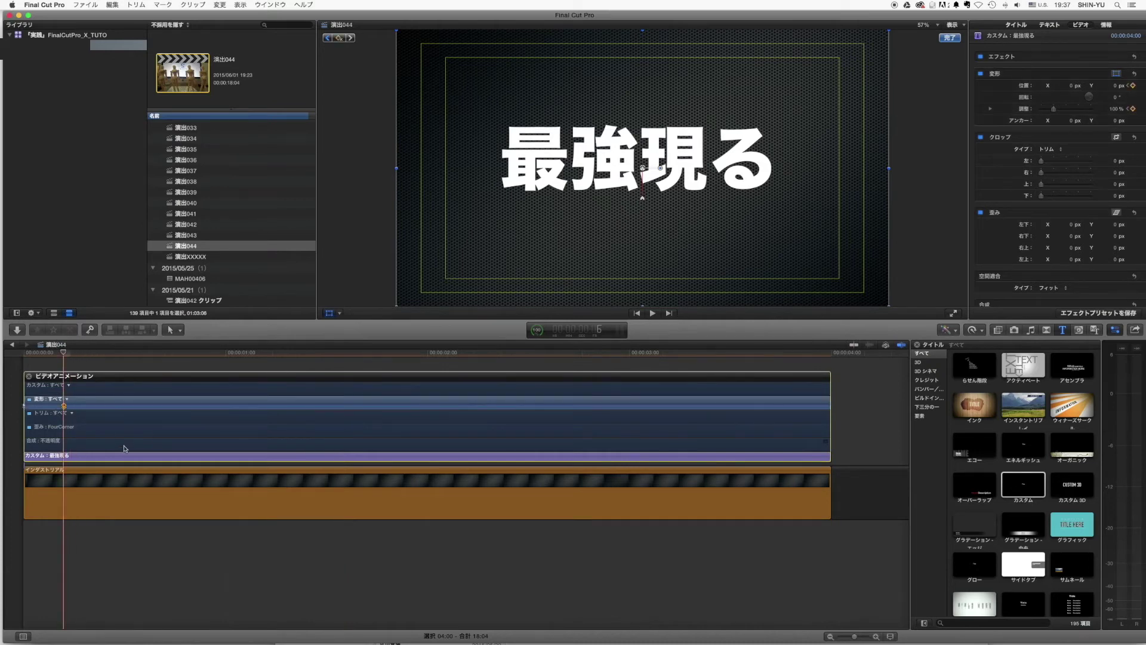
pyautogui.click(47, 457)
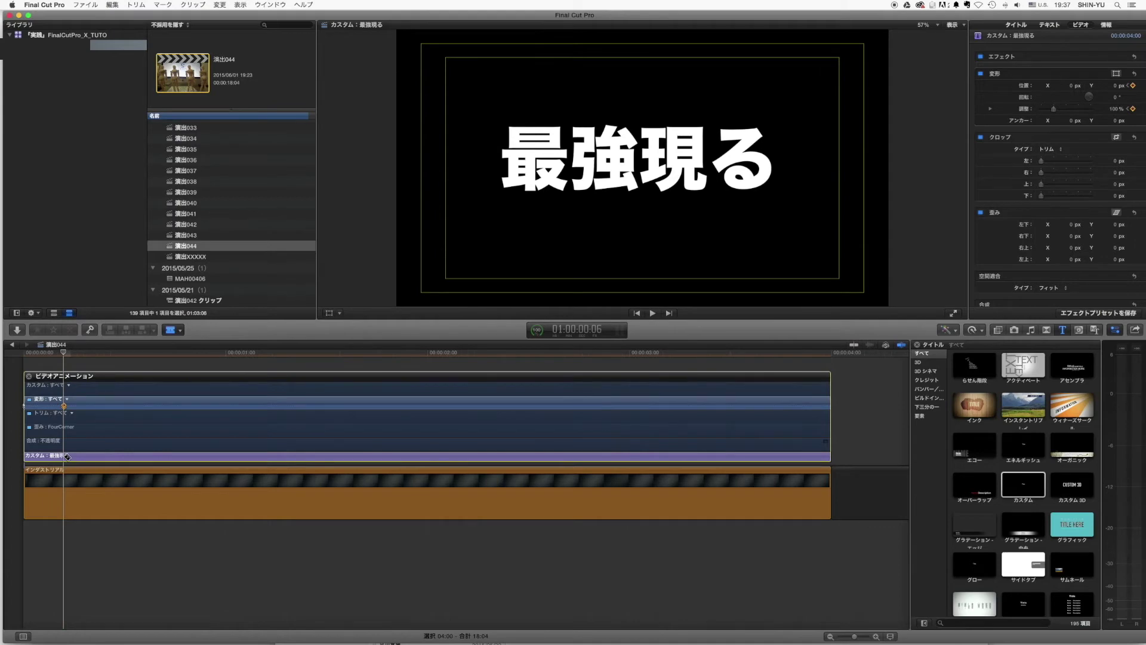
pyautogui.click(63, 457)
pyautogui.press('a')
# Step: Inspect the first title piece's opening zoom frames in a zoomed-in timeline
pyautogui.click(22, 353)
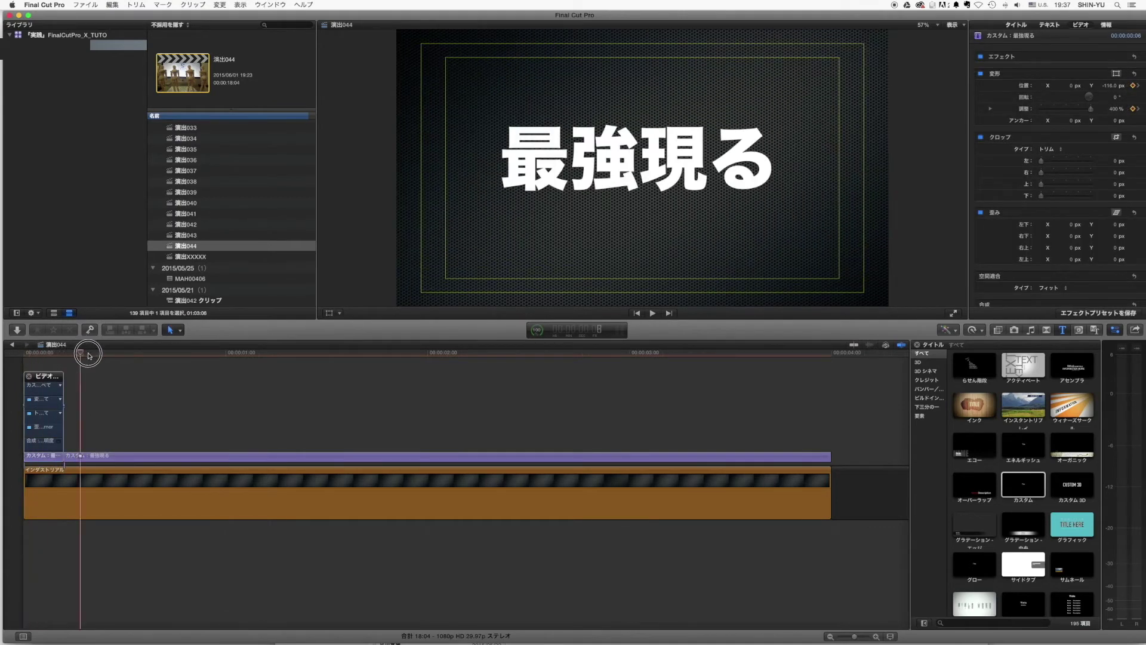
pyautogui.press('Right')
pyautogui.press('Right')
pyautogui.press('Right')
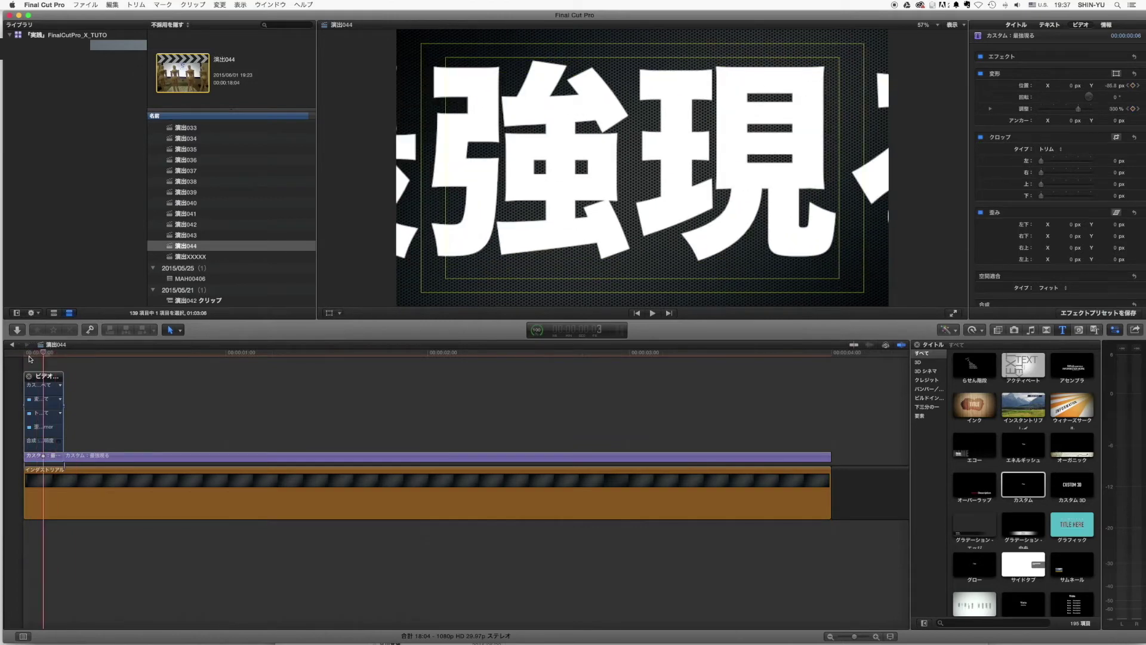
pyautogui.press('Right')
pyautogui.click(29, 376)
pyautogui.click(47, 460)
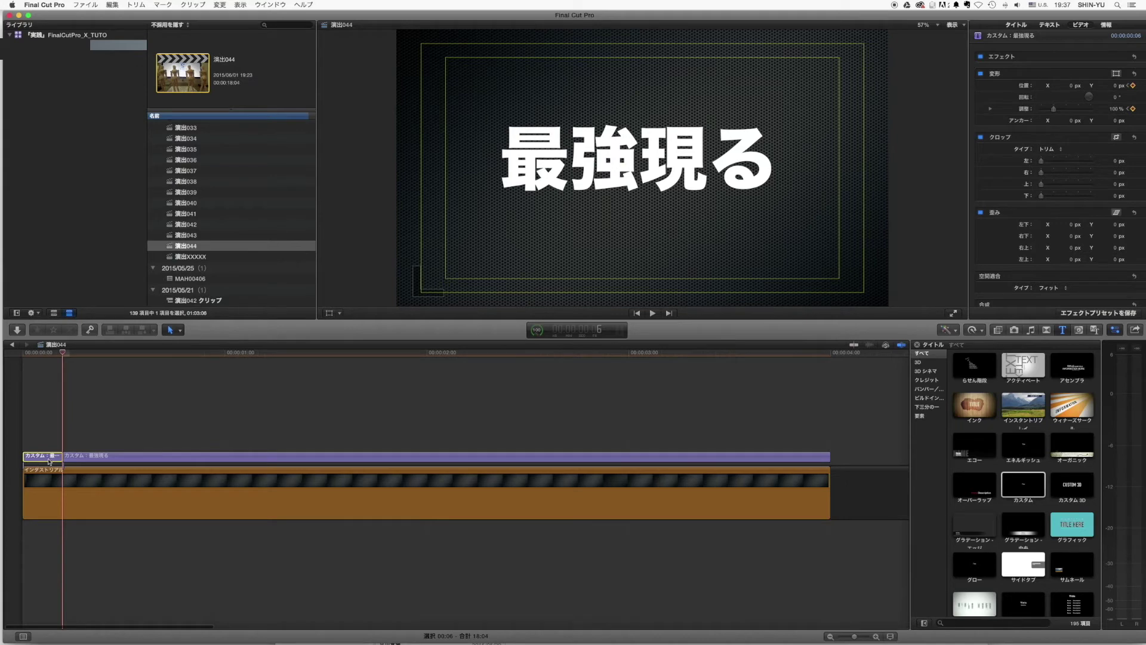
pyautogui.press('super+equal')
pyautogui.press('super+equal')
pyautogui.press('super+equal')
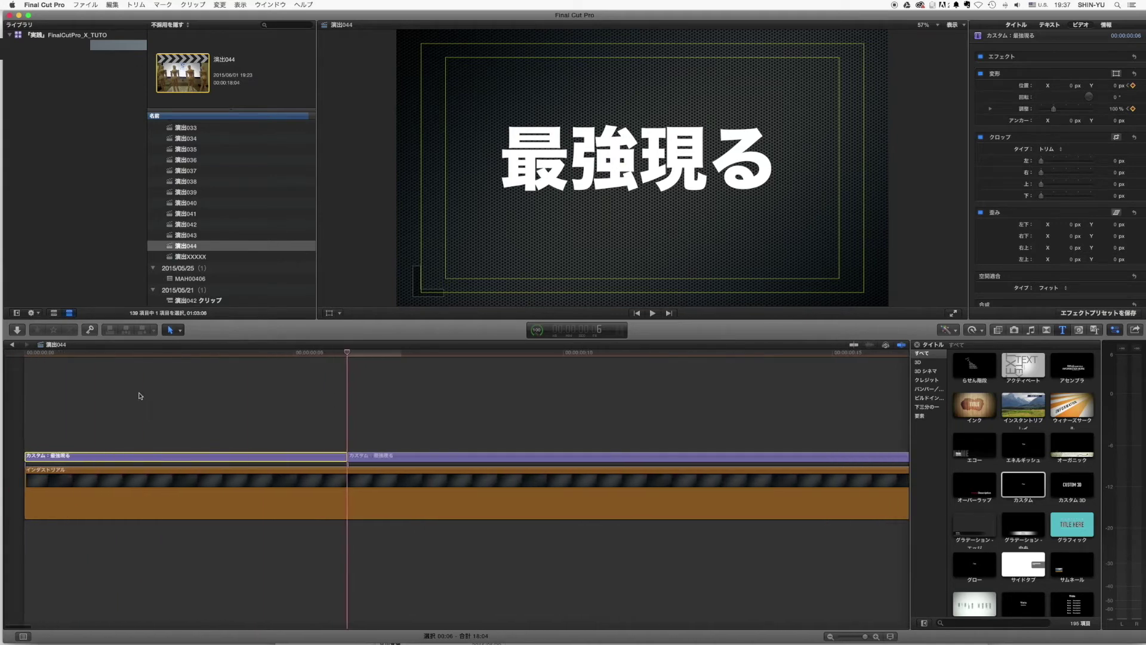
pyautogui.moveTo(96, 353); pyautogui.dragTo(2, 355)
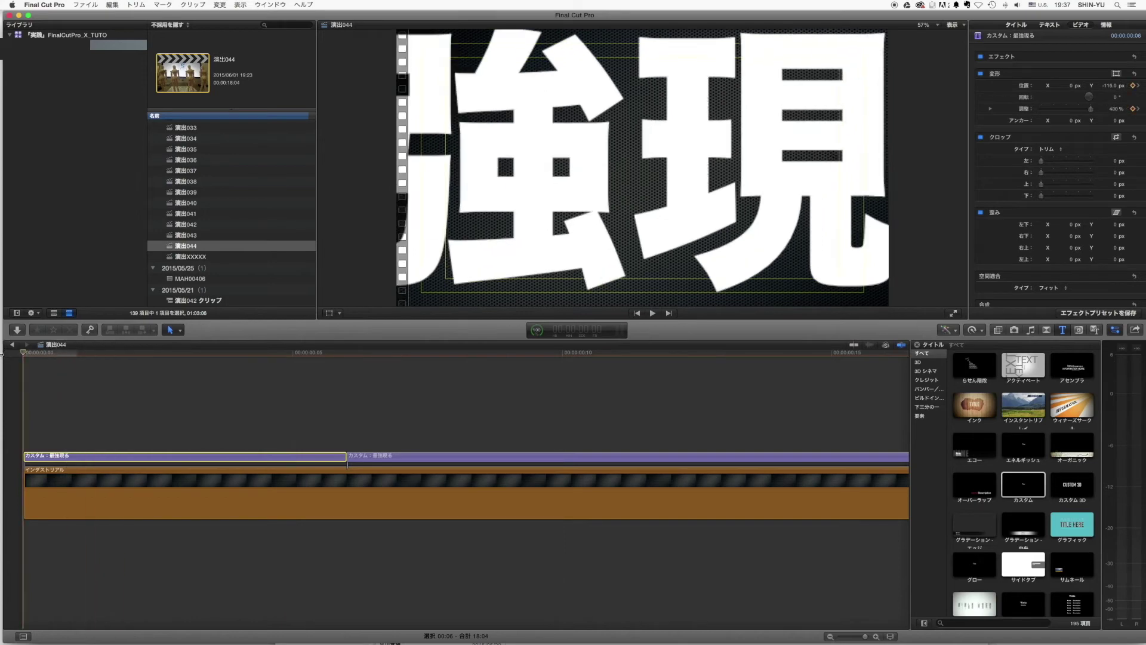
pyautogui.click(998, 330)
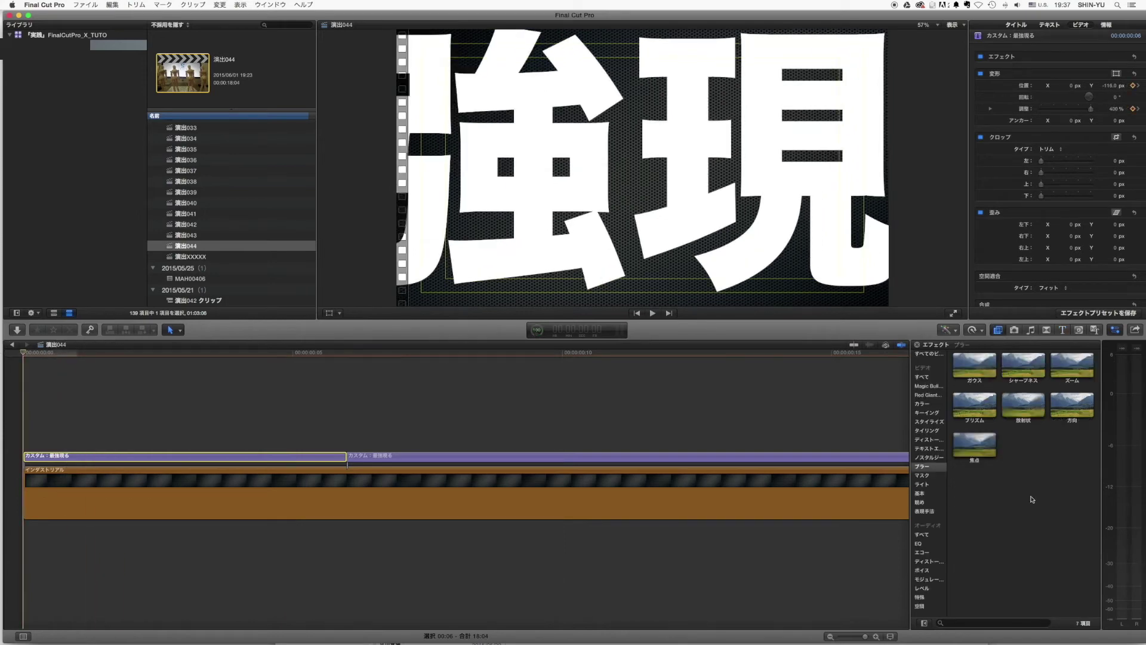
# Step: Apply the ズーム blur to the first title piece and preview it at Amount 32.0
pyautogui.click(929, 467)
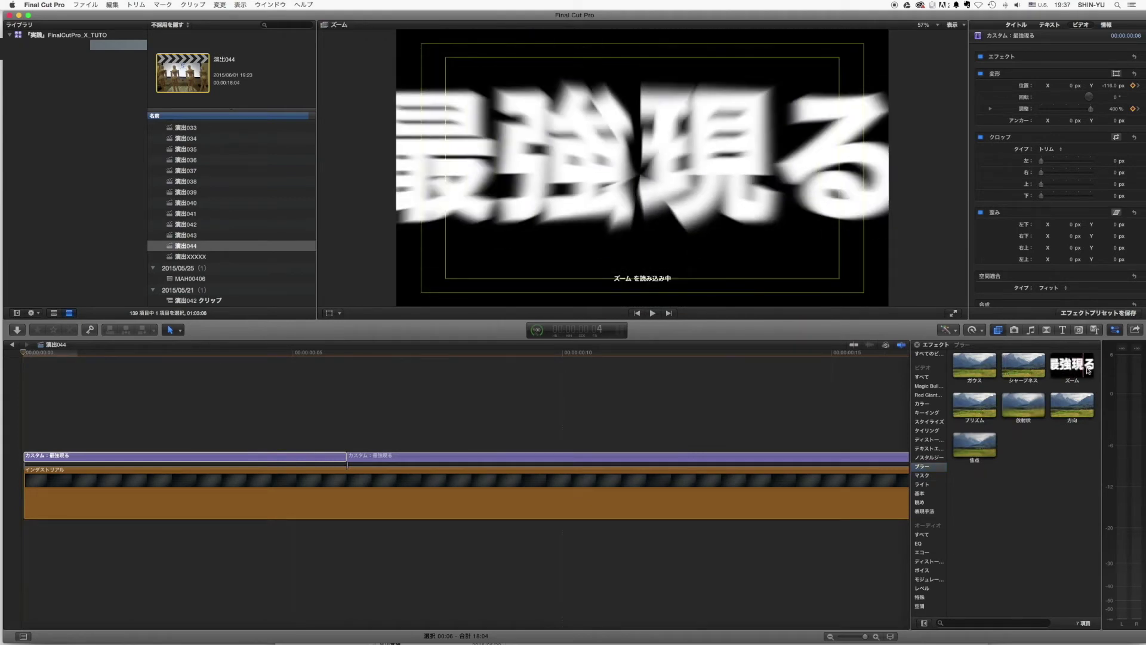
pyautogui.moveTo(1090, 370); pyautogui.dragTo(157, 459)
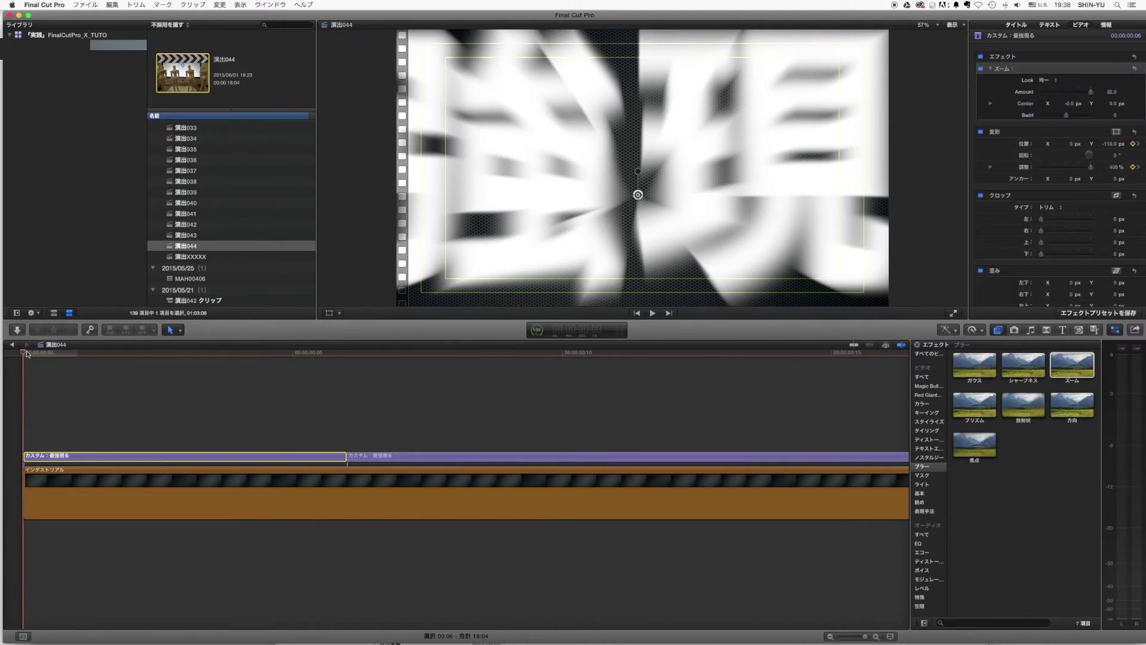
pyautogui.press('space')
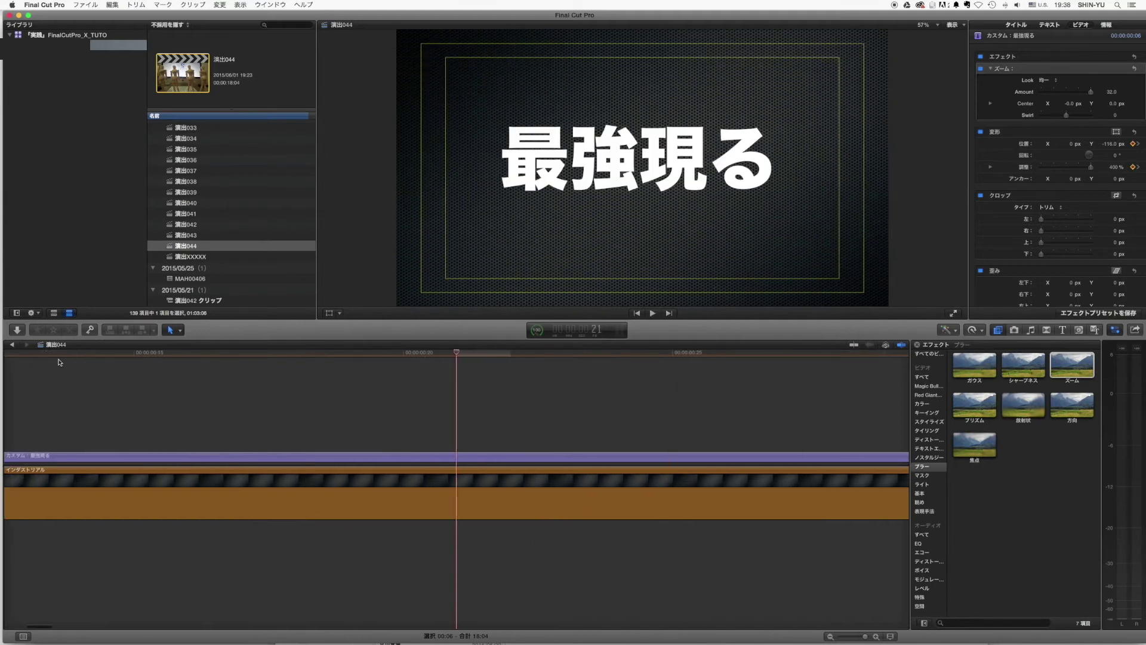
pyautogui.click(48, 352)
pyautogui.press('space')
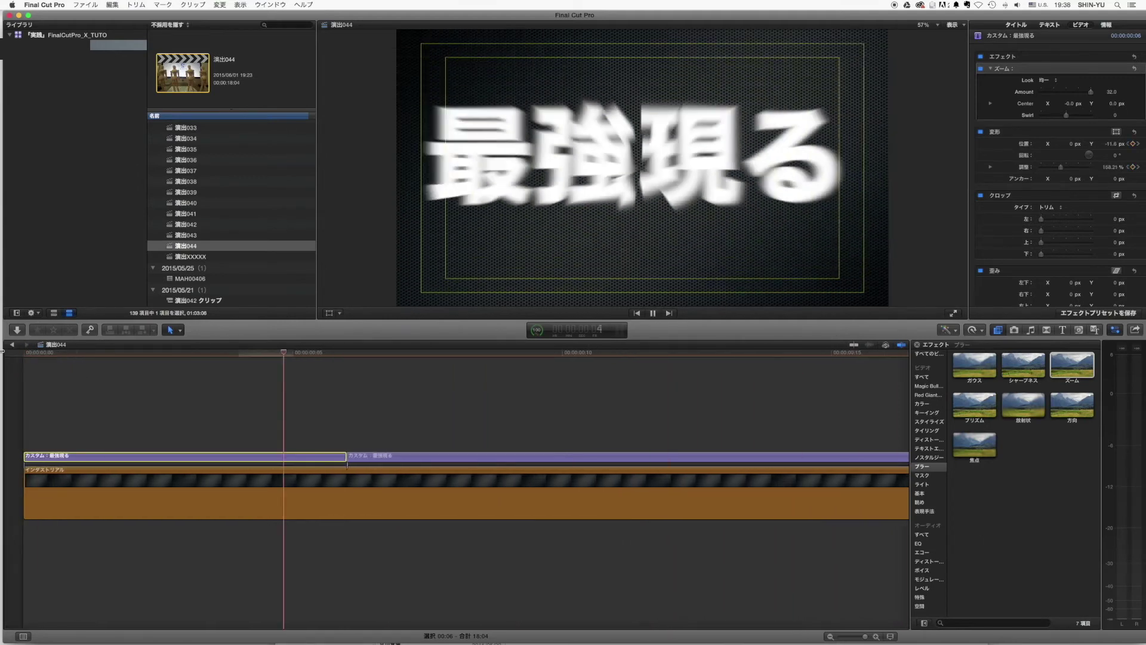
pyautogui.moveTo(48, 353); pyautogui.dragTo(22, 354)
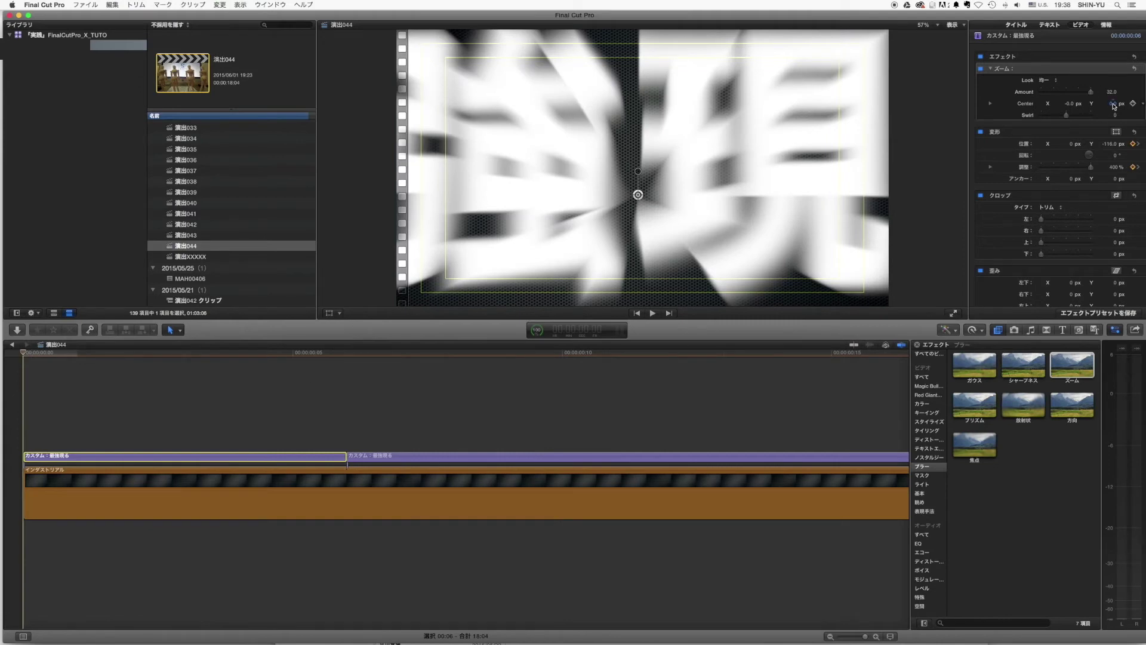
pyautogui.moveTo(1092, 93); pyautogui.dragTo(1051, 94)
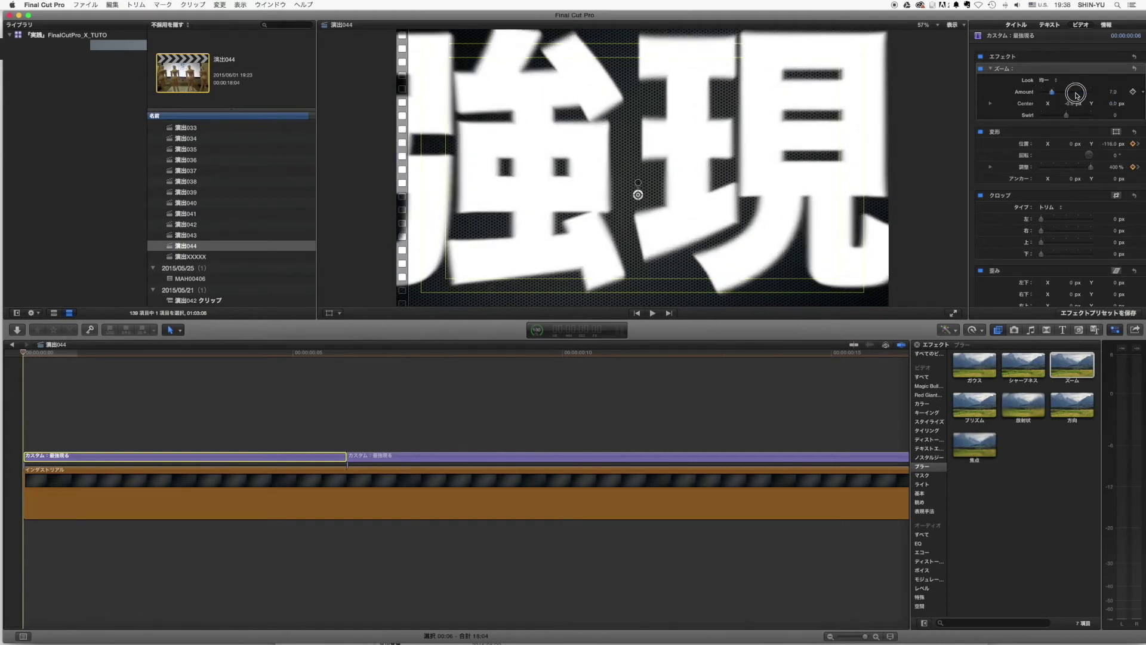
pyautogui.press('super+z')
pyautogui.click(1052, 80)
# Step: Set the zoom blur look to 可変 and move its centre Y to 0.11
pyautogui.click(1056, 73)
pyautogui.click(1048, 80)
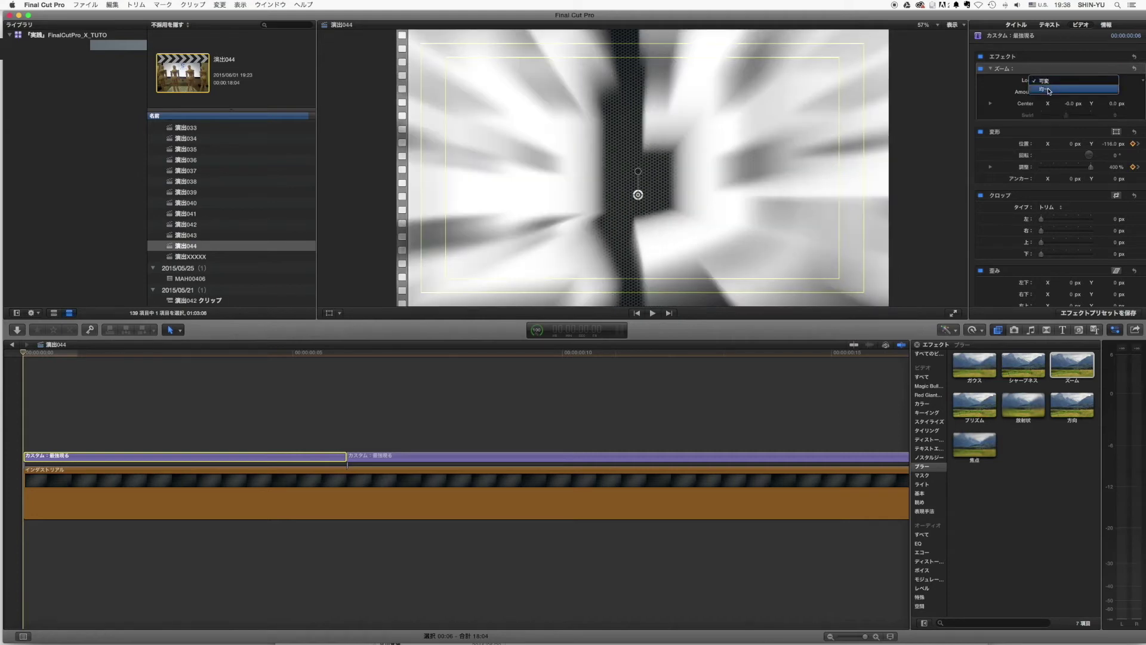
pyautogui.click(1051, 80)
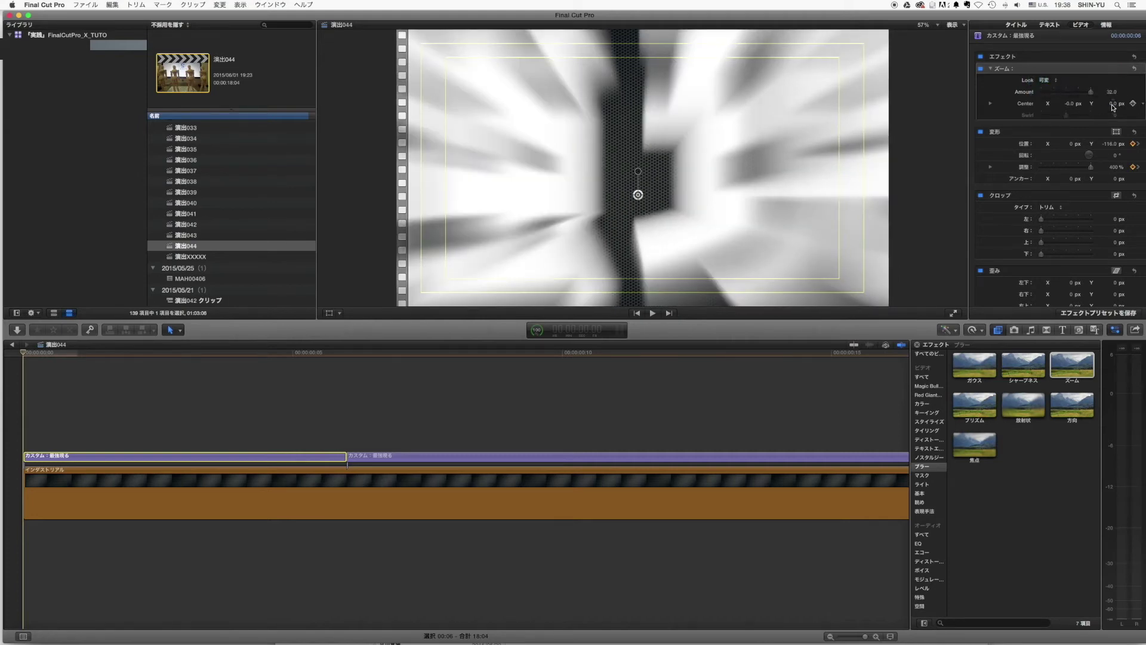
pyautogui.moveTo(1113, 103); pyautogui.dragTo(1111, 102)
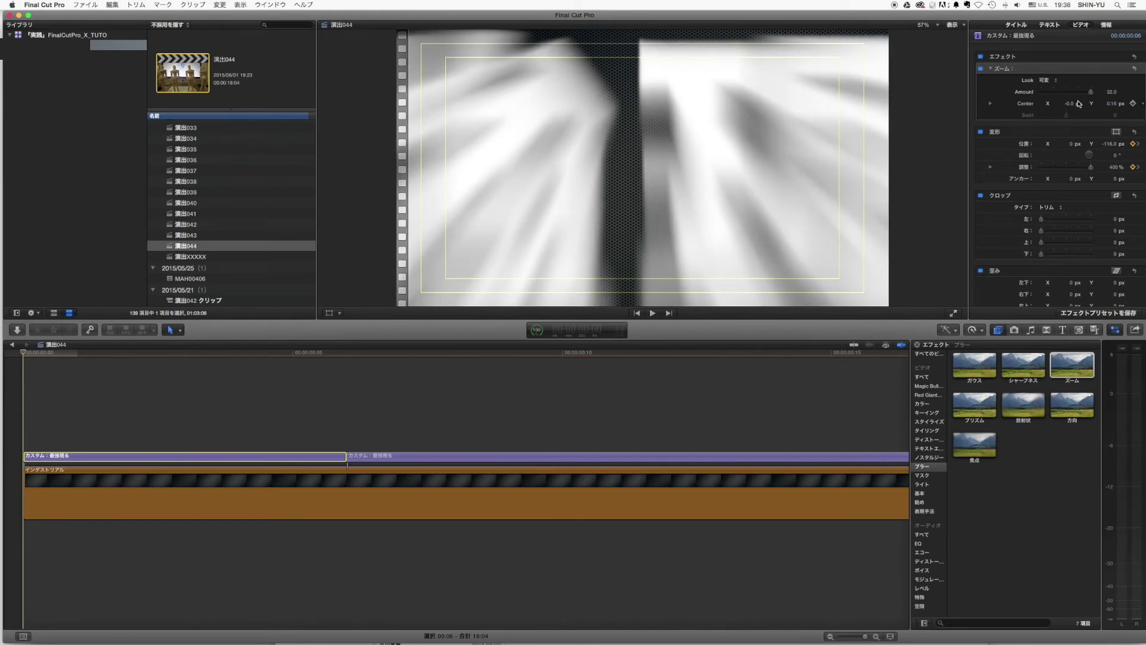
pyautogui.click(991, 104)
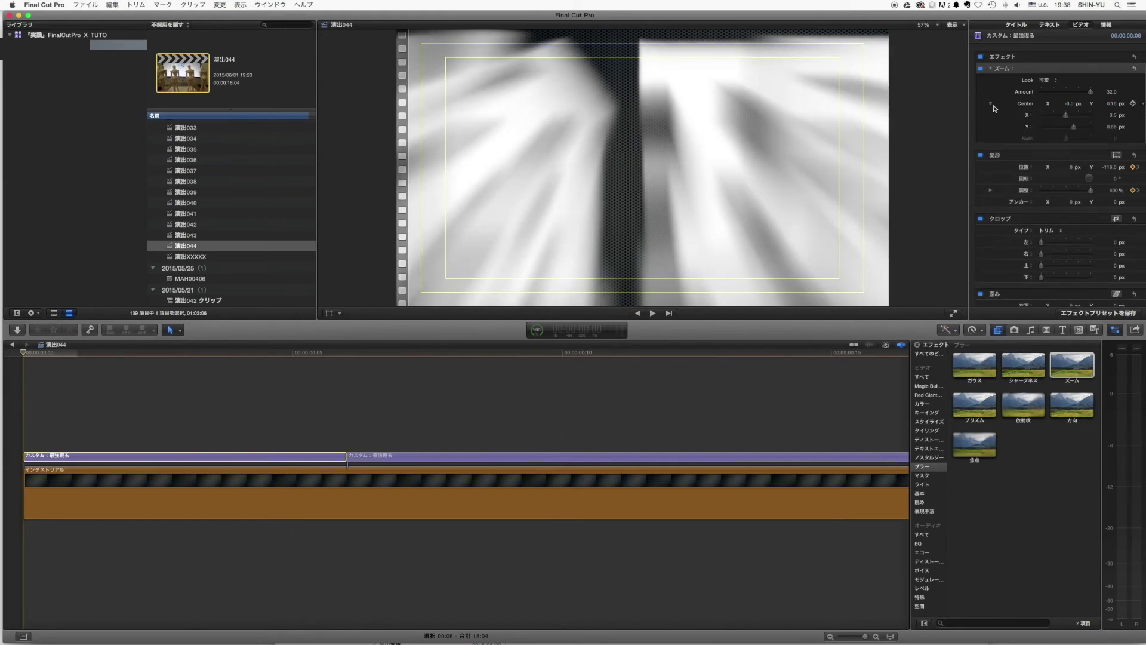
pyautogui.moveTo(1111, 104); pyautogui.dragTo(1111, 104)
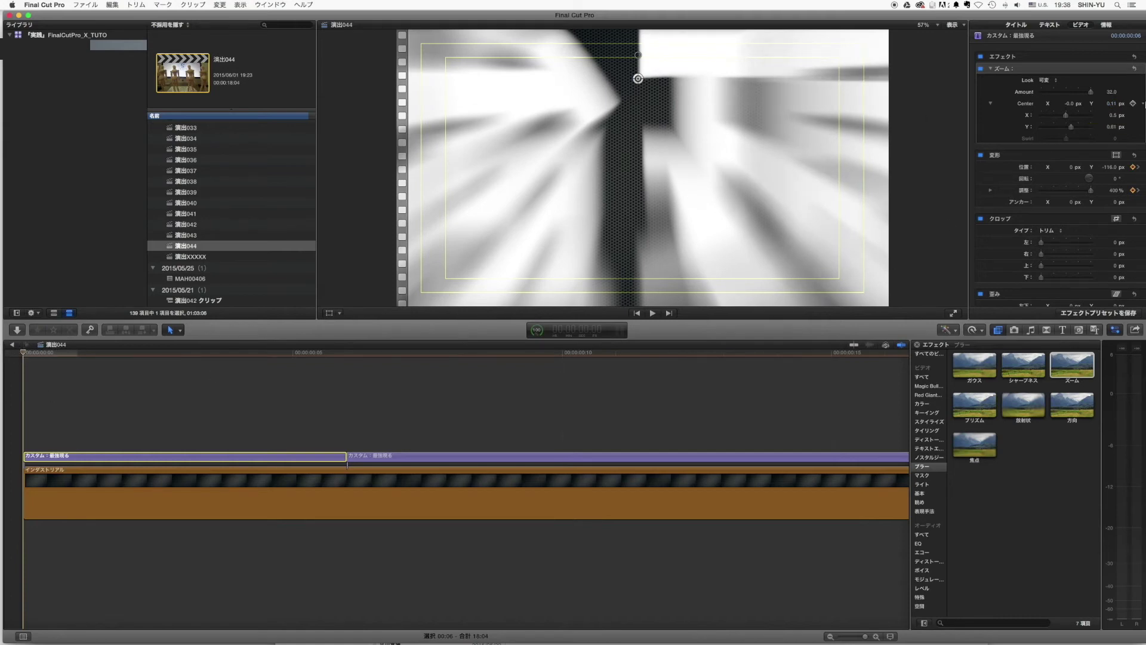
# Step: Keyframe the blur Center and Amount 32.0 at the title's first frame and preview
pyautogui.click(1134, 104)
pyautogui.click(1134, 92)
pyautogui.click(183, 352)
pyautogui.moveTo(78, 351); pyautogui.dragTo(24, 352)
pyautogui.click(990, 103)
pyautogui.press('space')
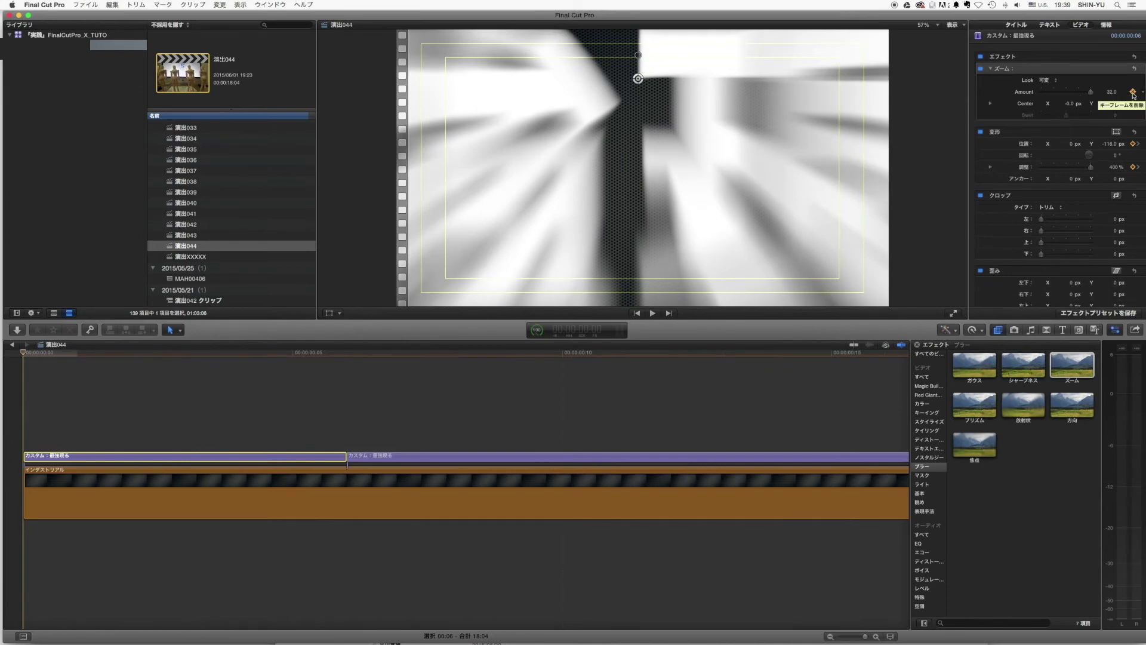
# Step: Keyframe the blur Amount at 5.0 where the zoom-in ends, then step through and play the result
pyautogui.press('Down')
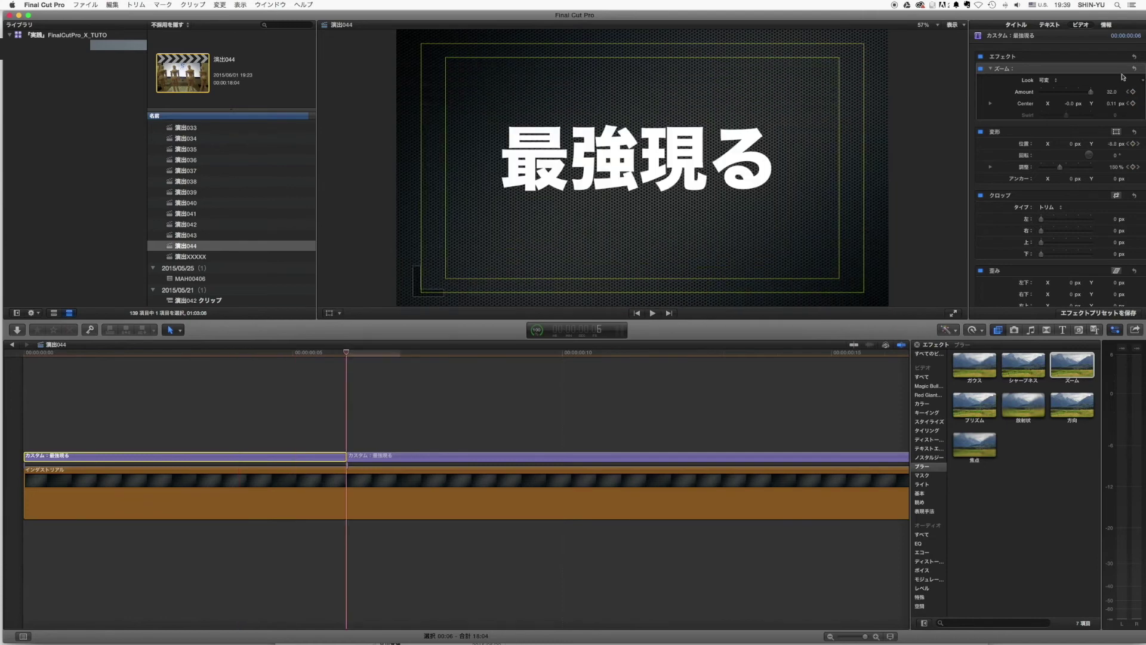
pyautogui.moveTo(1091, 92); pyautogui.dragTo(1046, 96)
pyautogui.click(163, 356)
pyautogui.click(22, 352)
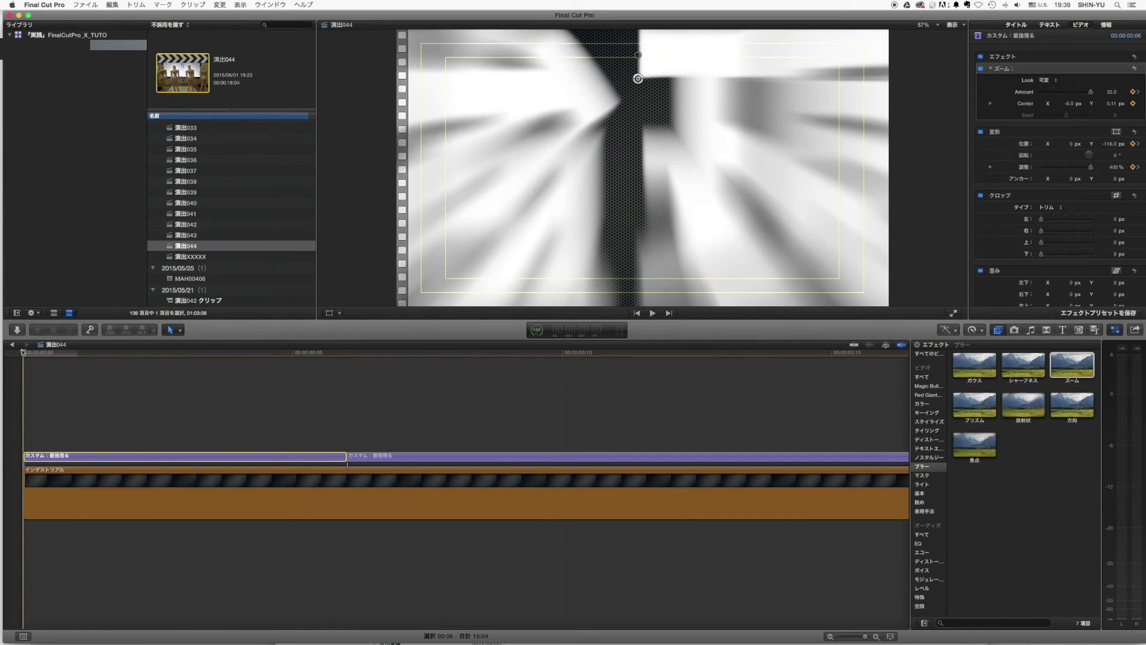
pyautogui.press('Right')
pyautogui.press('Right')
pyautogui.press('Right')
pyautogui.press('Right')
pyautogui.press('Right')
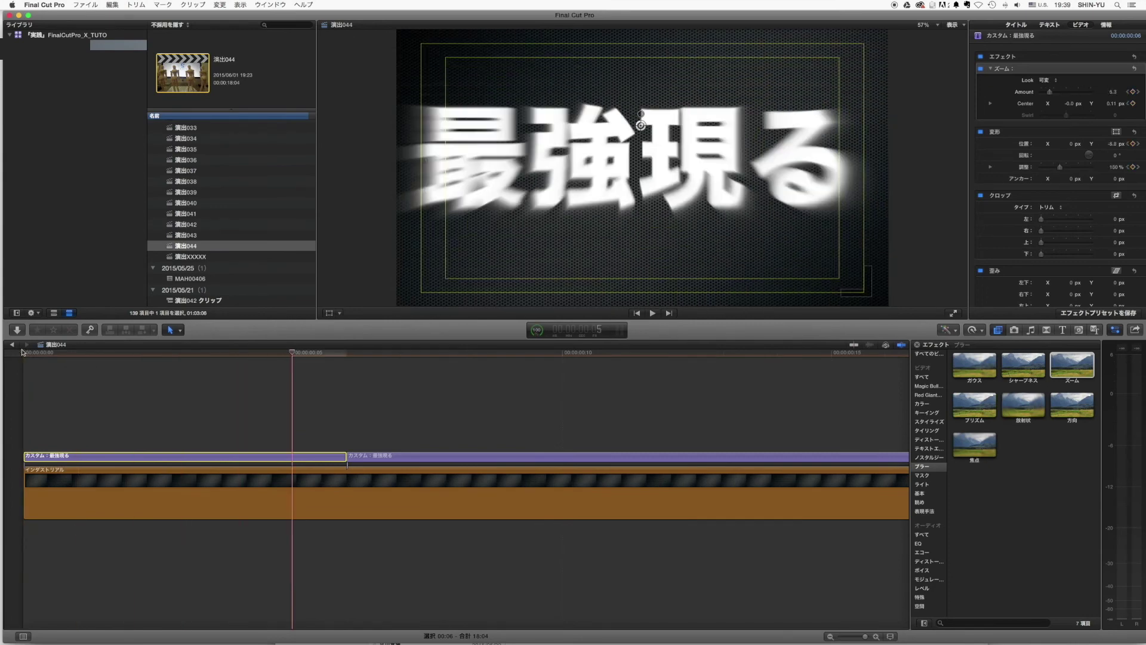
pyautogui.press('Right')
pyautogui.press('Right')
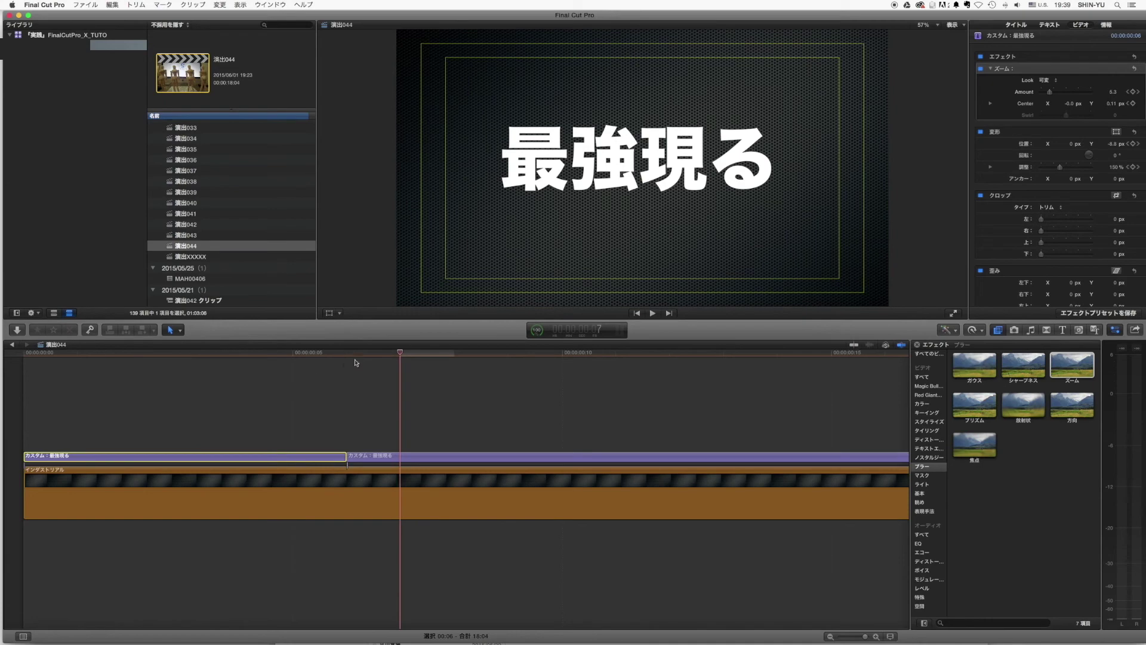
pyautogui.press('Left')
pyautogui.press('Left')
pyautogui.press('Left')
pyautogui.press('Left')
pyautogui.press('Left')
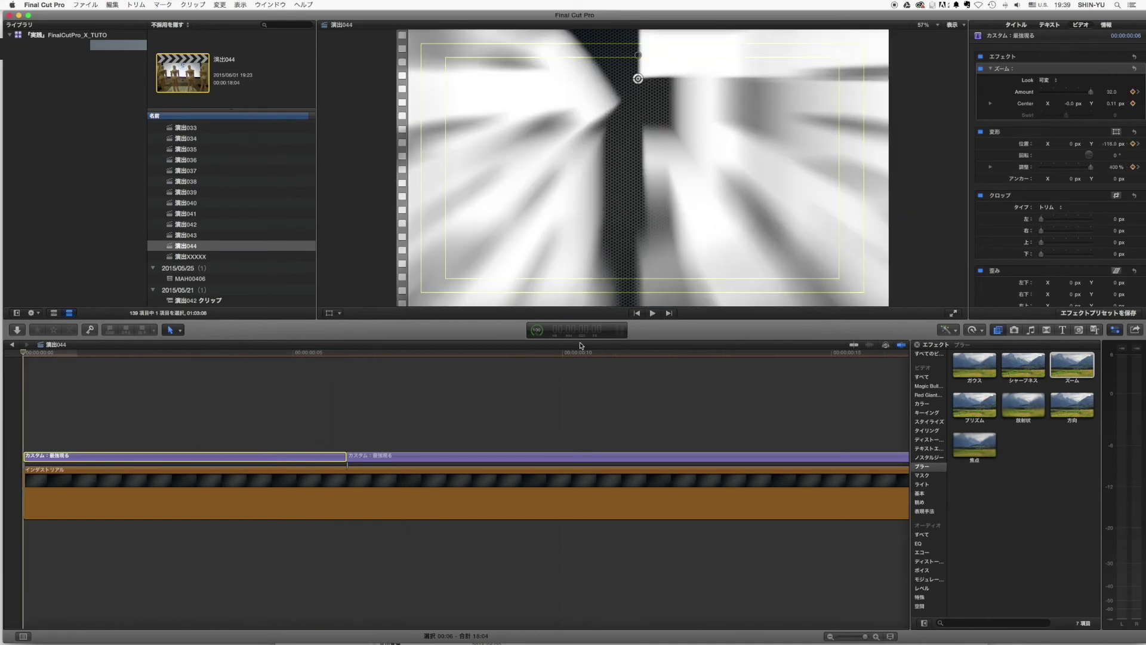
pyautogui.press('space')
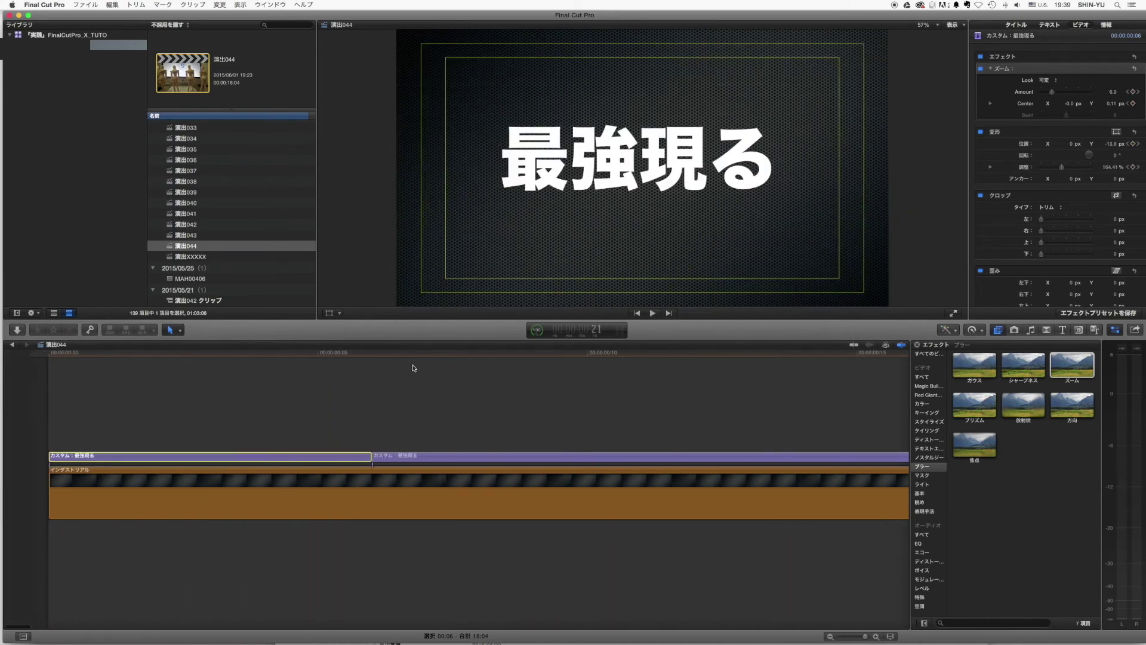
pyautogui.press('space')
pyautogui.press('space')
pyautogui.press('super+minus')
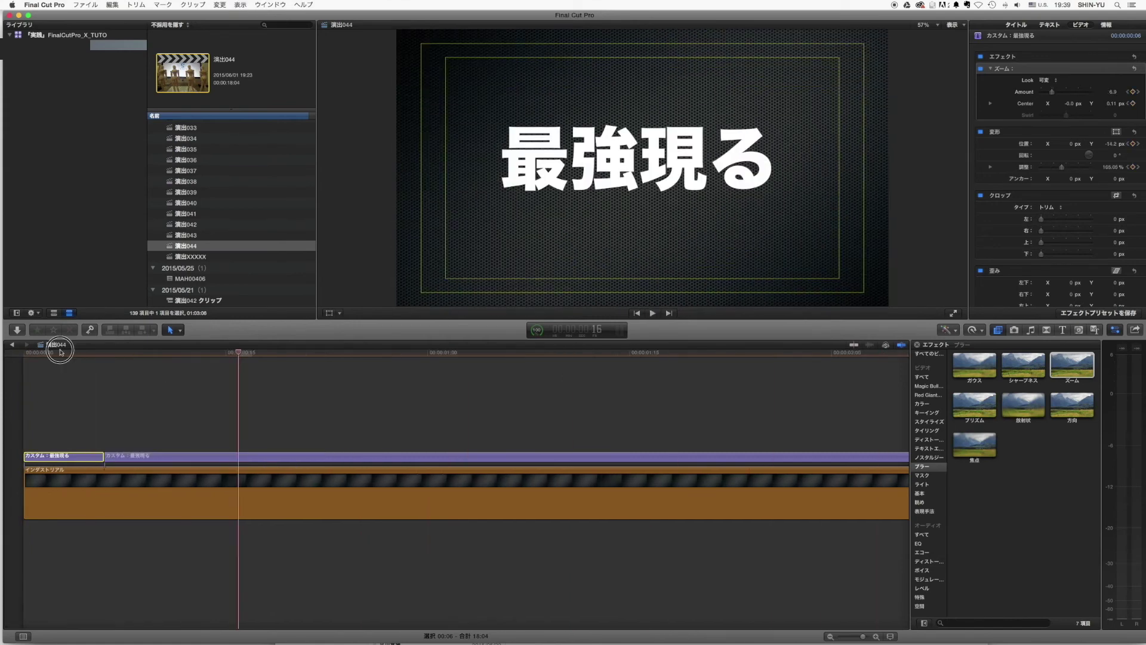
pyautogui.click(61, 351)
pyautogui.click(981, 70)
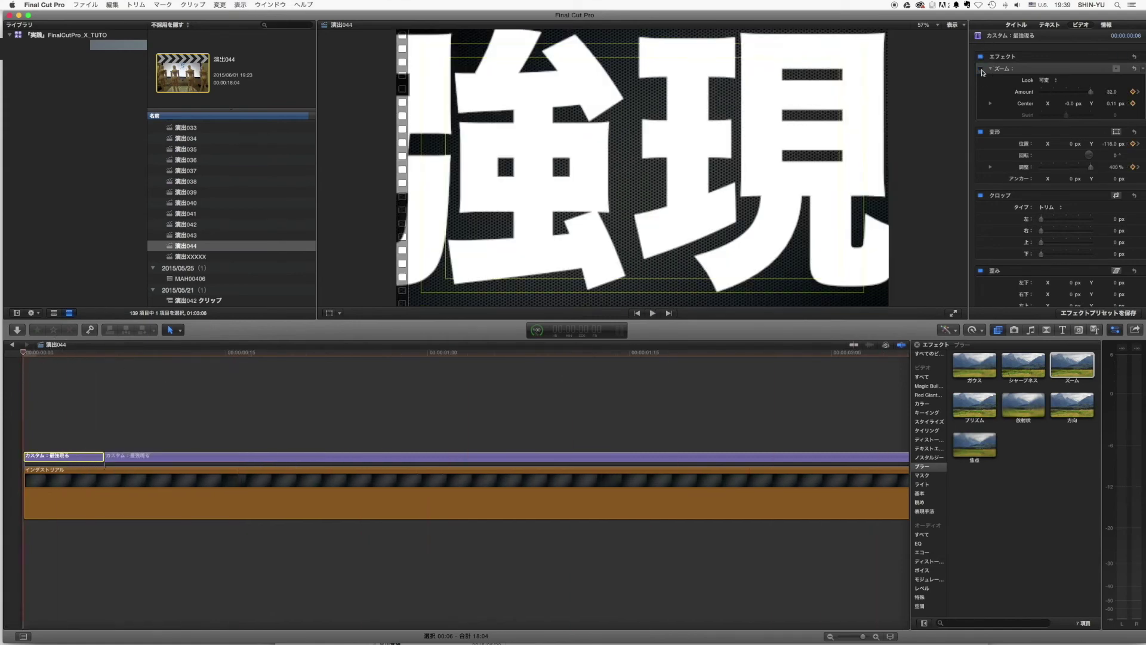
pyautogui.press('space')
pyautogui.click(158, 355)
pyautogui.press('Home')
pyautogui.press('space')
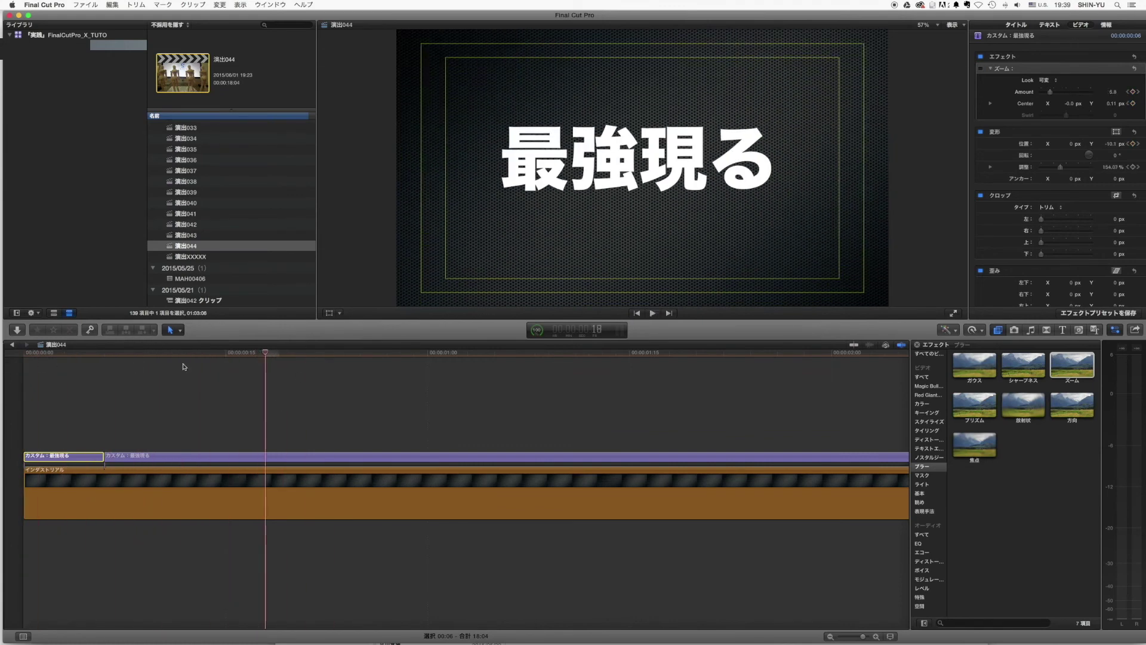
pyautogui.press('Home')
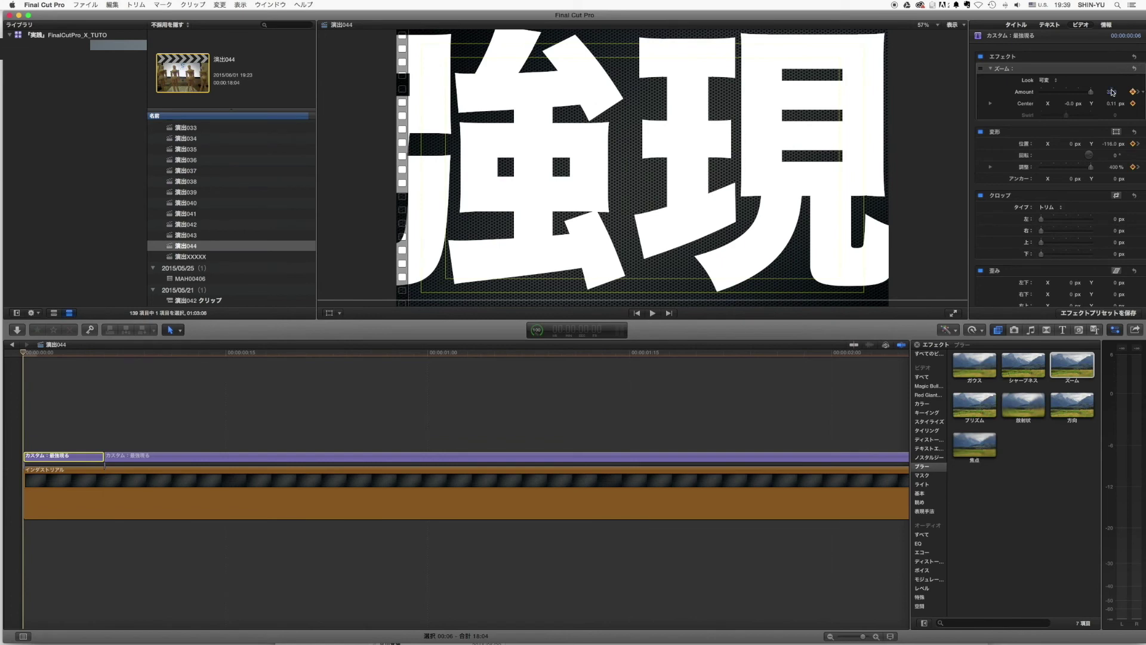
pyautogui.click(981, 69)
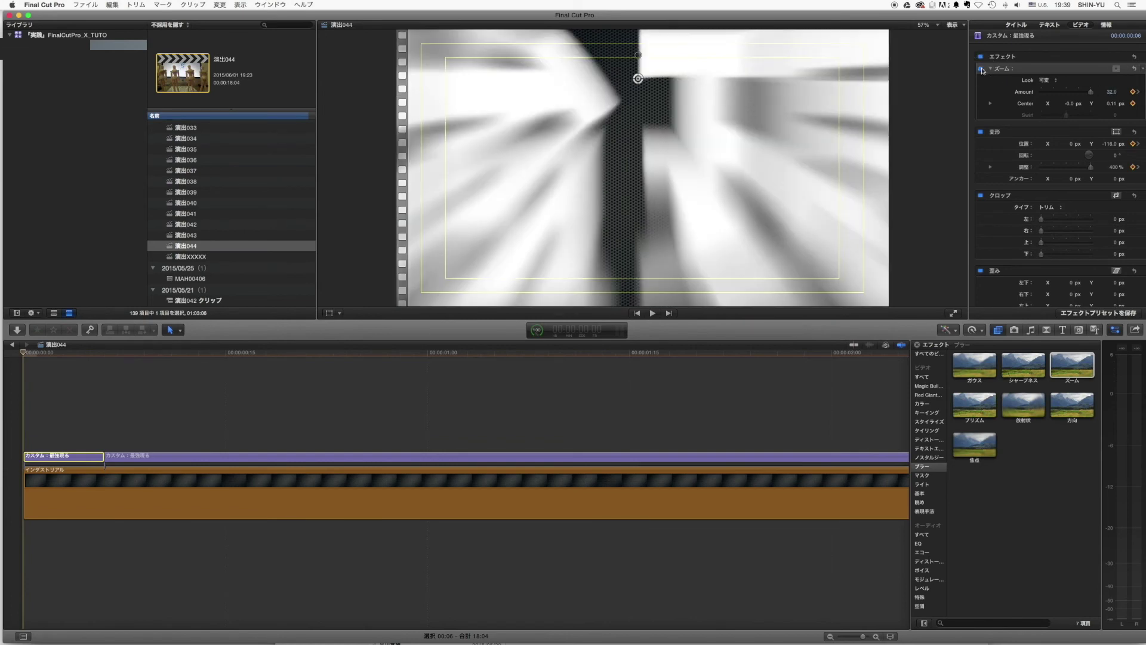
pyautogui.press('space')
pyautogui.press('space')
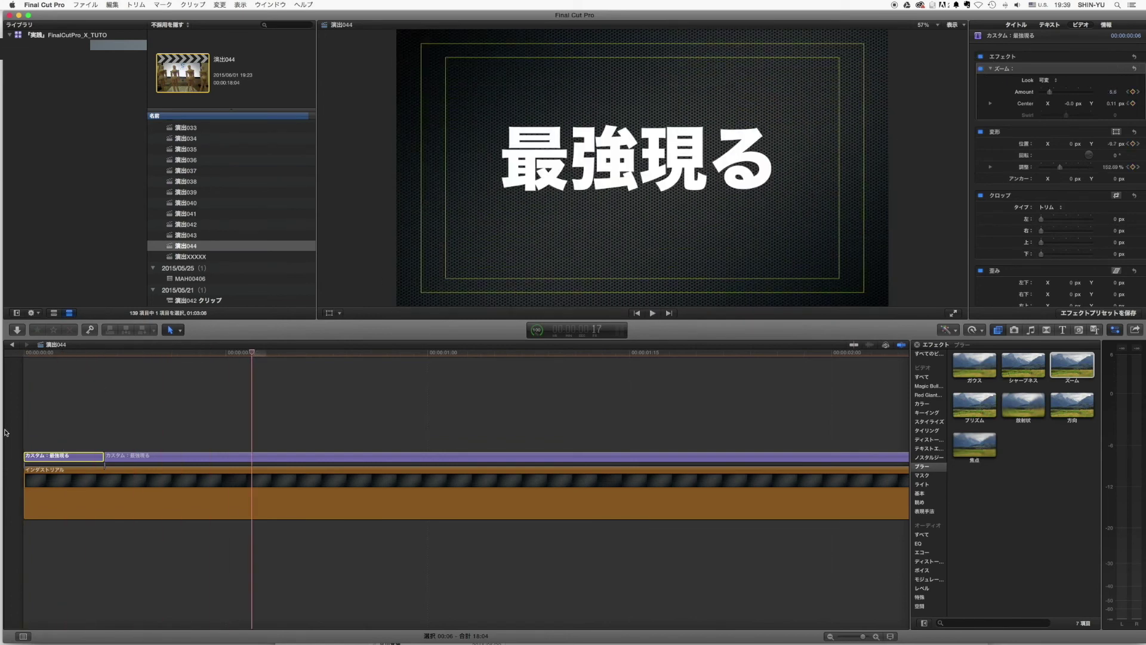
pyautogui.click(24, 352)
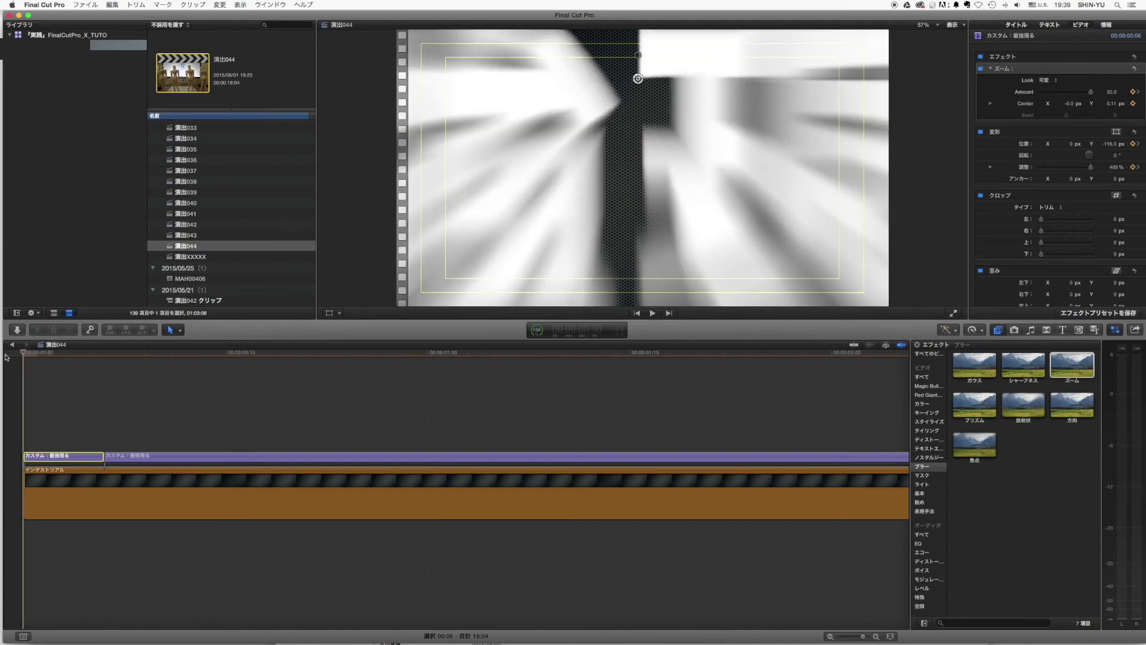
pyautogui.moveTo(35, 352)
pyautogui.mouseDown()
pyautogui.moveTo(18, 354)
pyautogui.moveTo(211, 352)
pyautogui.mouseUp()
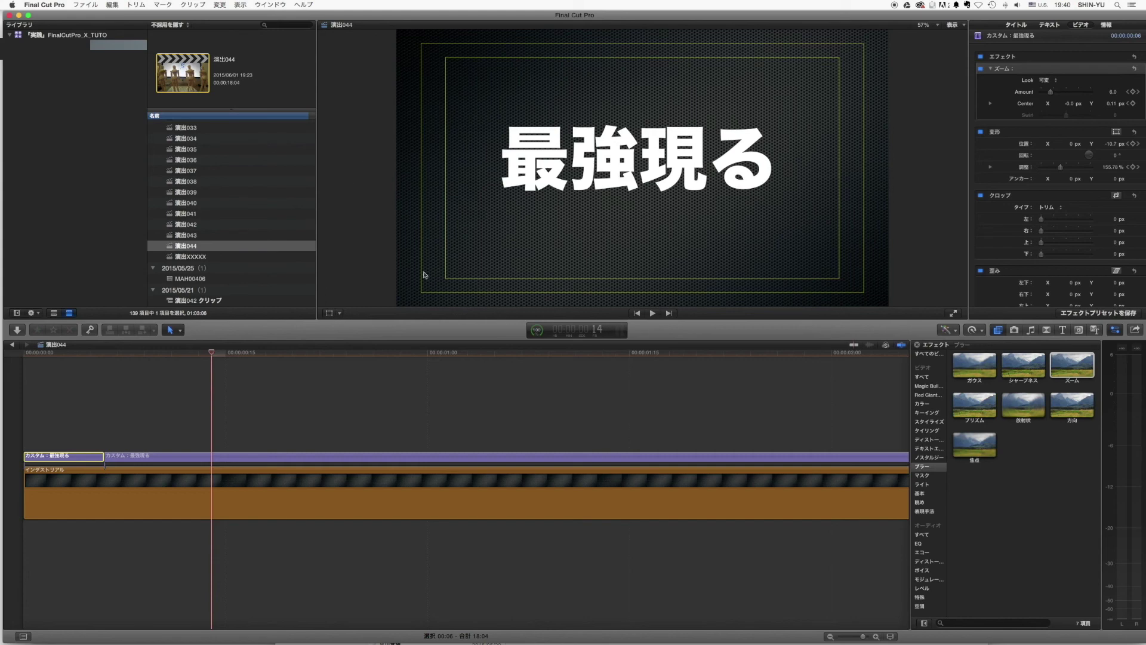
pyautogui.moveTo(45, 353); pyautogui.dragTo(8, 355)
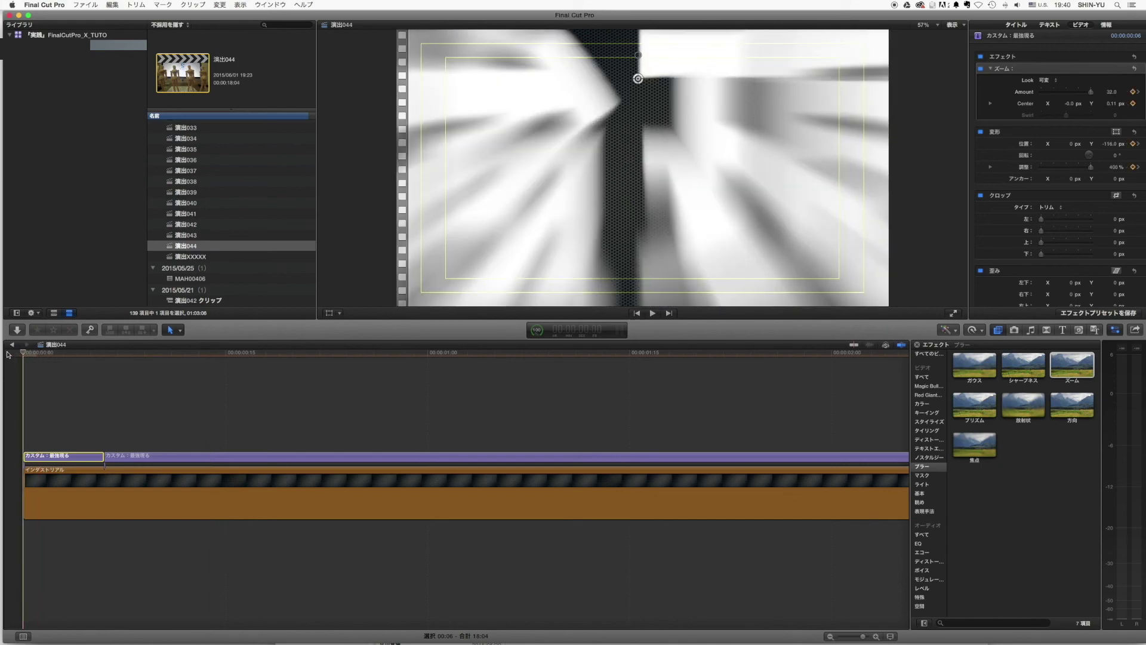
pyautogui.moveTo(37, 356)
pyautogui.mouseDown()
pyautogui.moveTo(111, 355)
pyautogui.moveTo(6, 357)
pyautogui.mouseUp()
pyautogui.press('space')
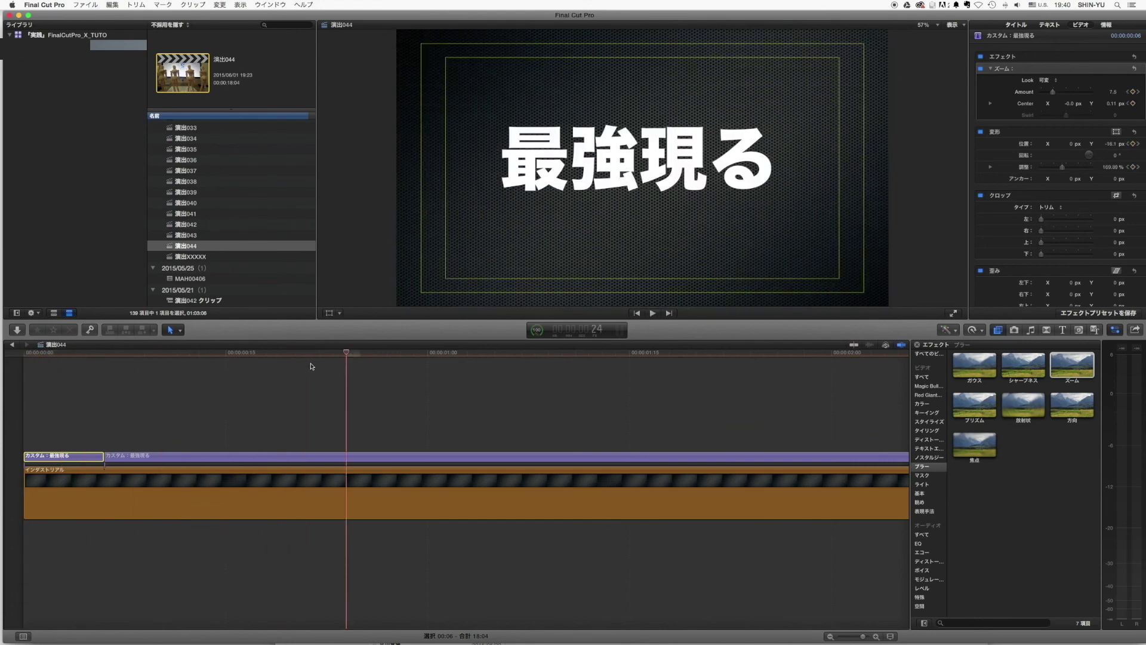
pyautogui.press('super+minus')
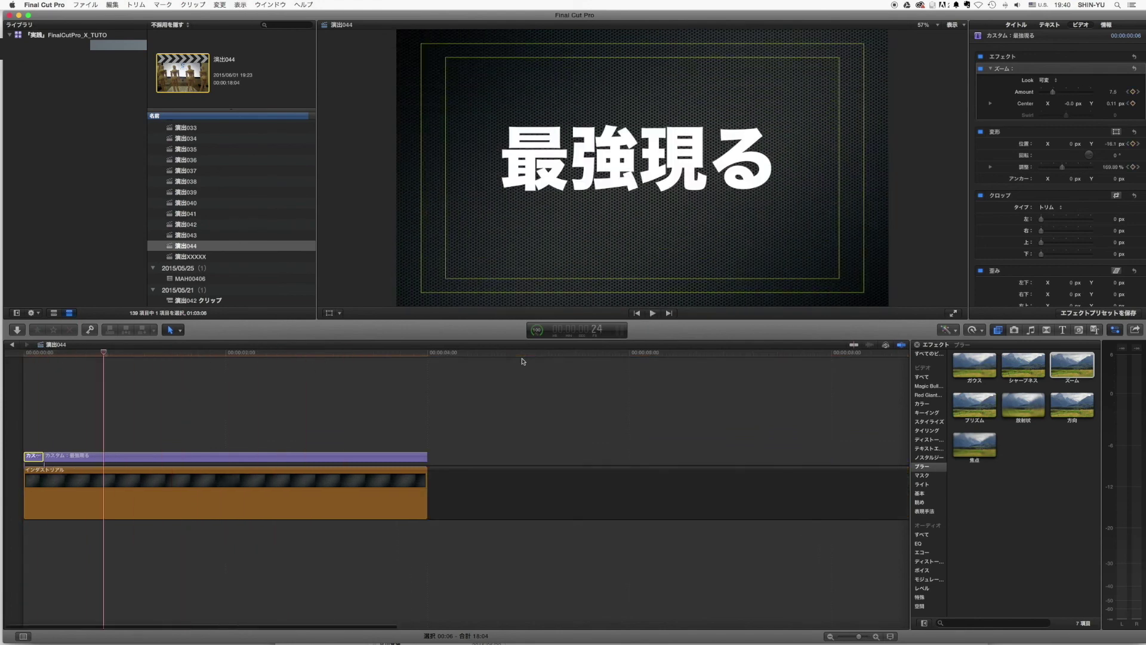